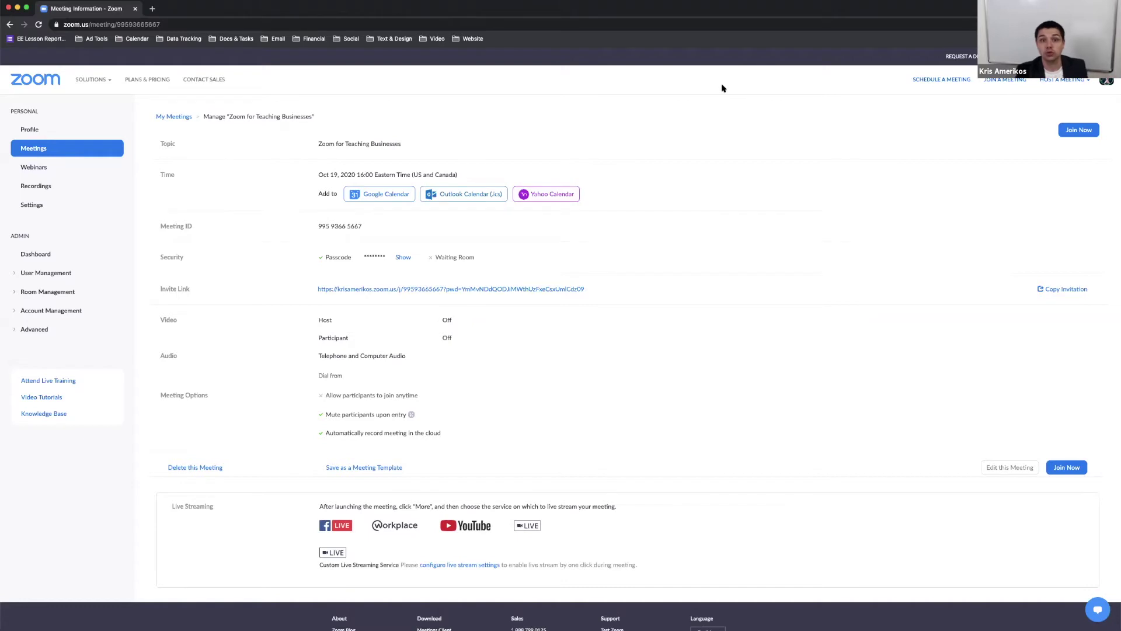
- Open the account's user list under User Management, dismiss the column tip, and review the users across its pages
left_click(35, 275)
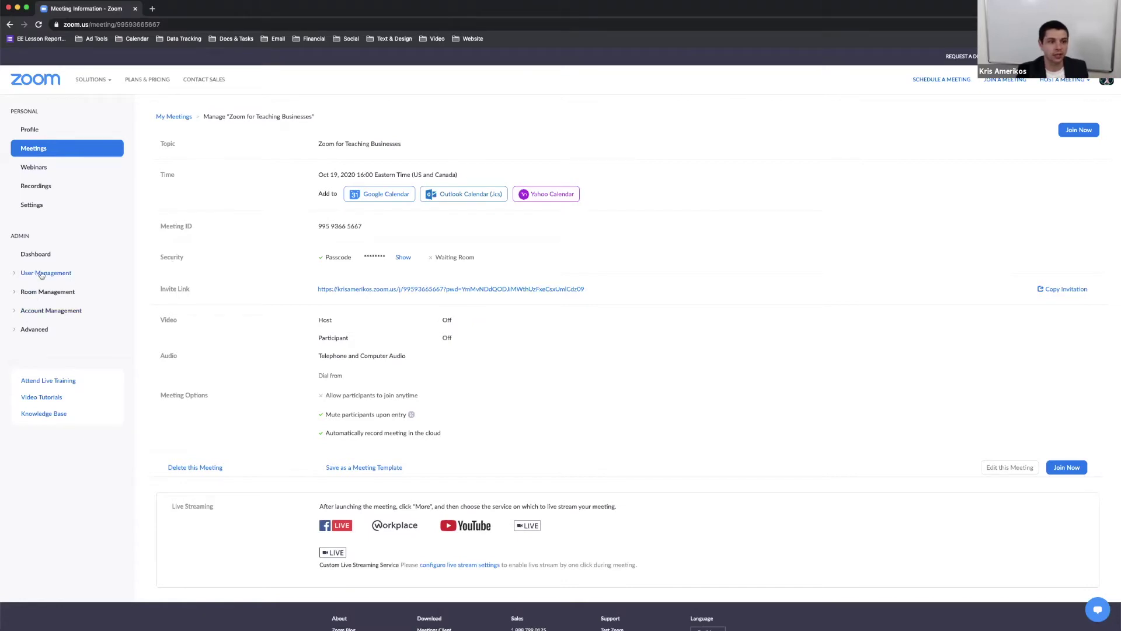
left_click(28, 289)
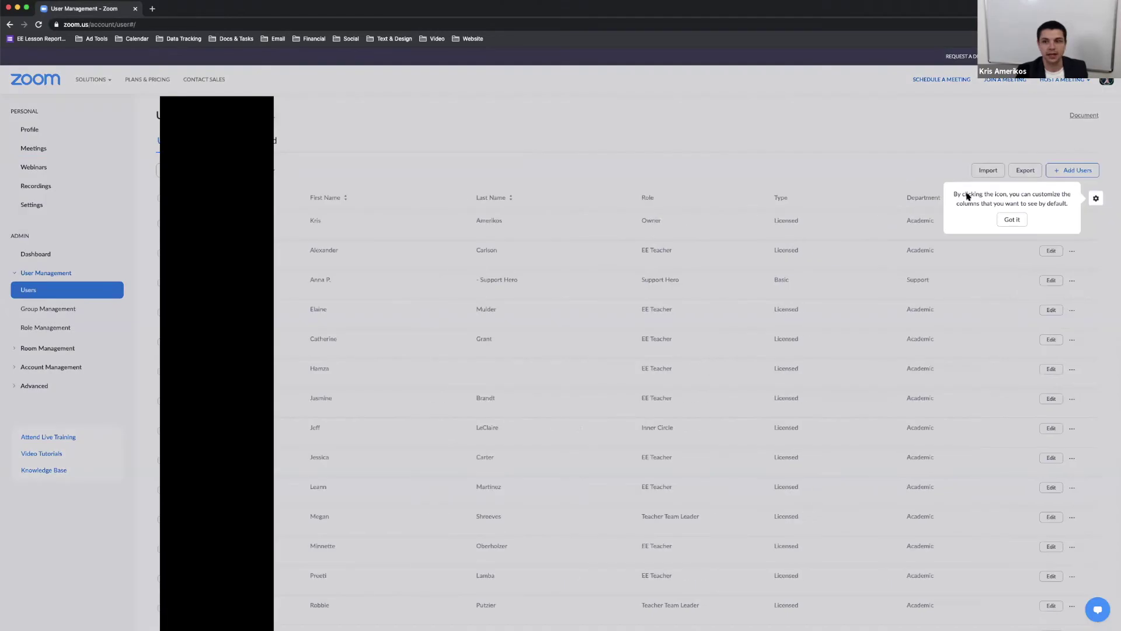
left_click(1012, 220)
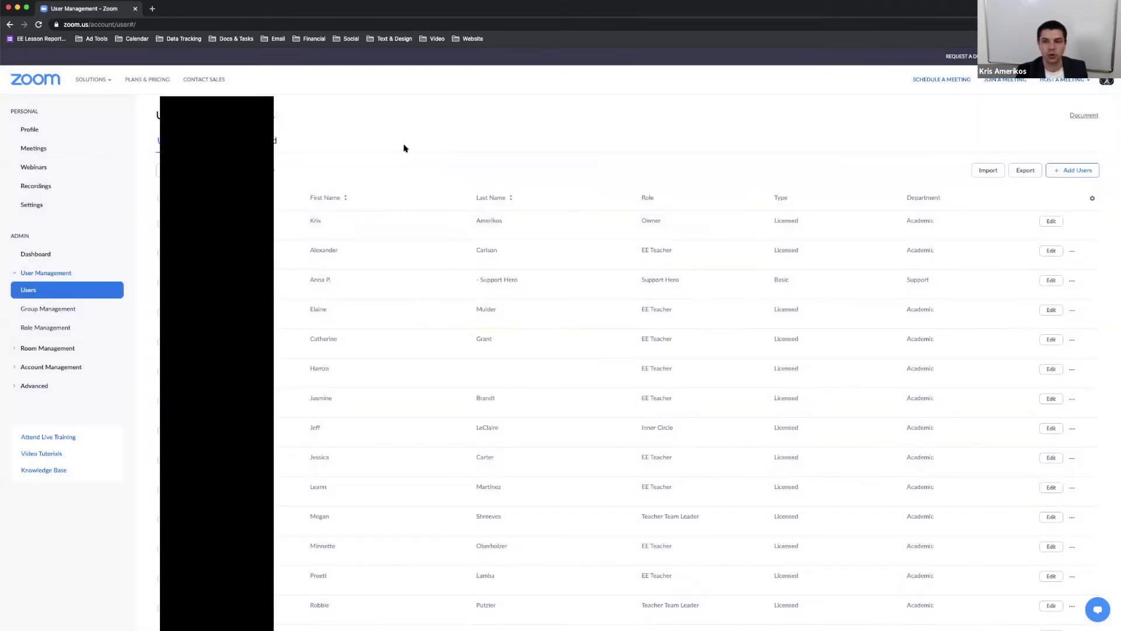
scroll(403, 147, "down", 5)
scroll(443, 206, "up", 5)
scroll(274, 233, "down", 3)
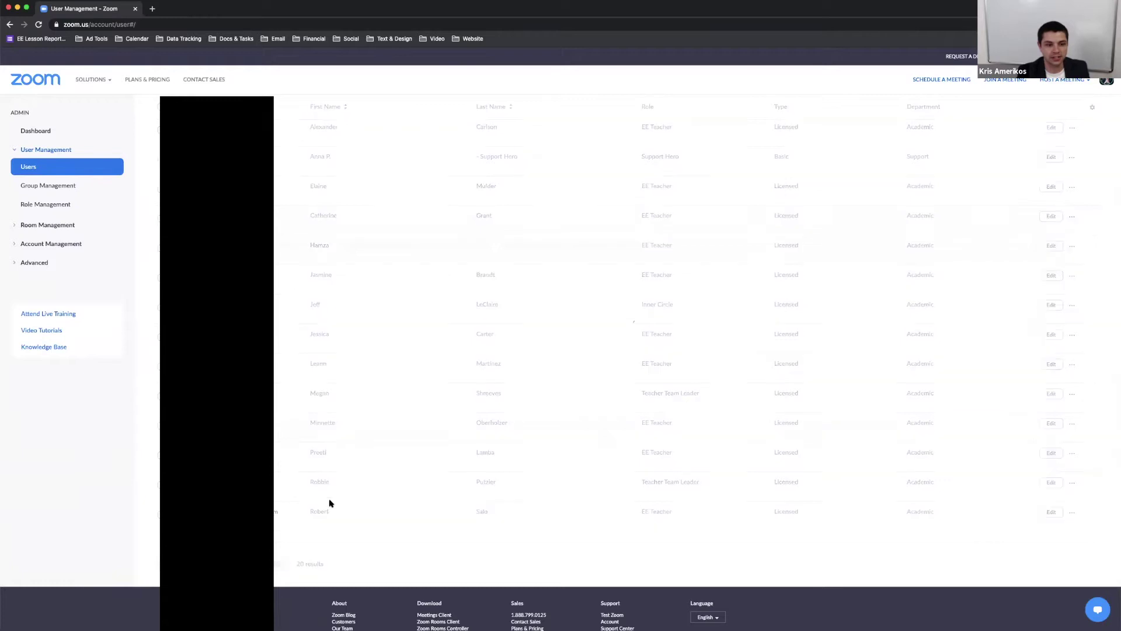
left_click(274, 563)
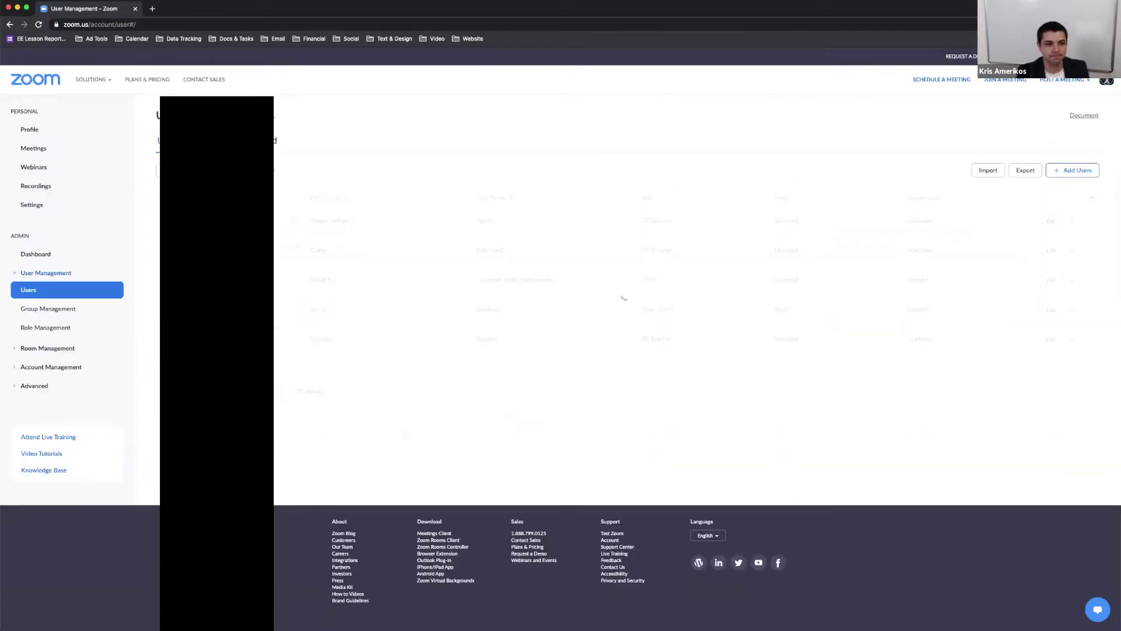
scroll(443, 199, "down", 5)
scroll(442, 207, "up", 5)
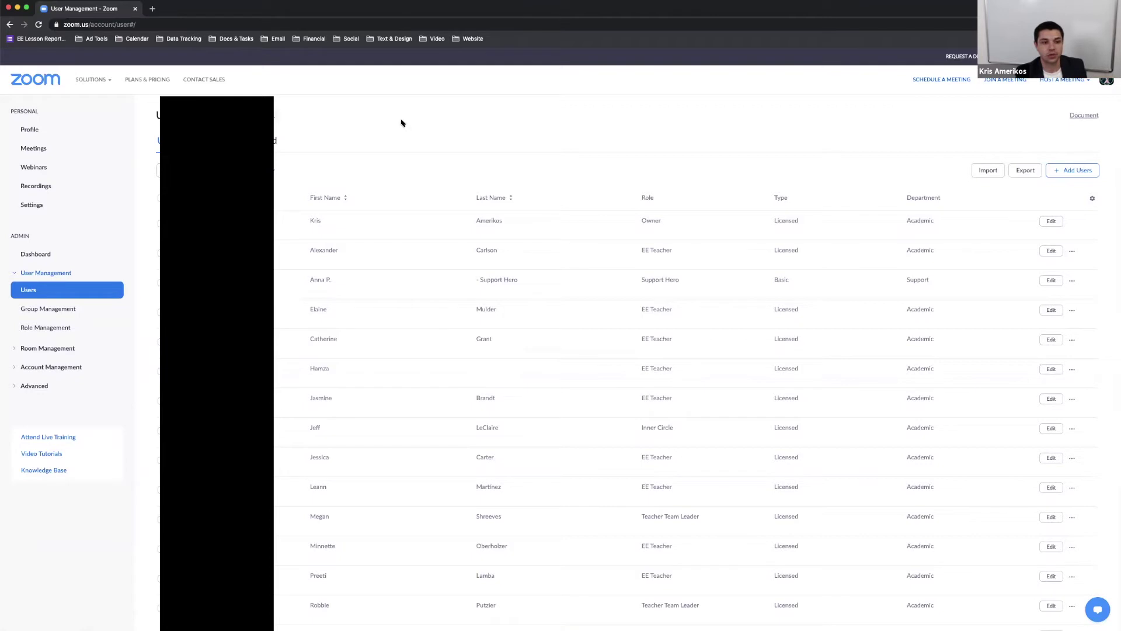
- Open the meeting settings of the user with the Inner Circle role and examine the Schedule Privilege options
left_click(368, 421)
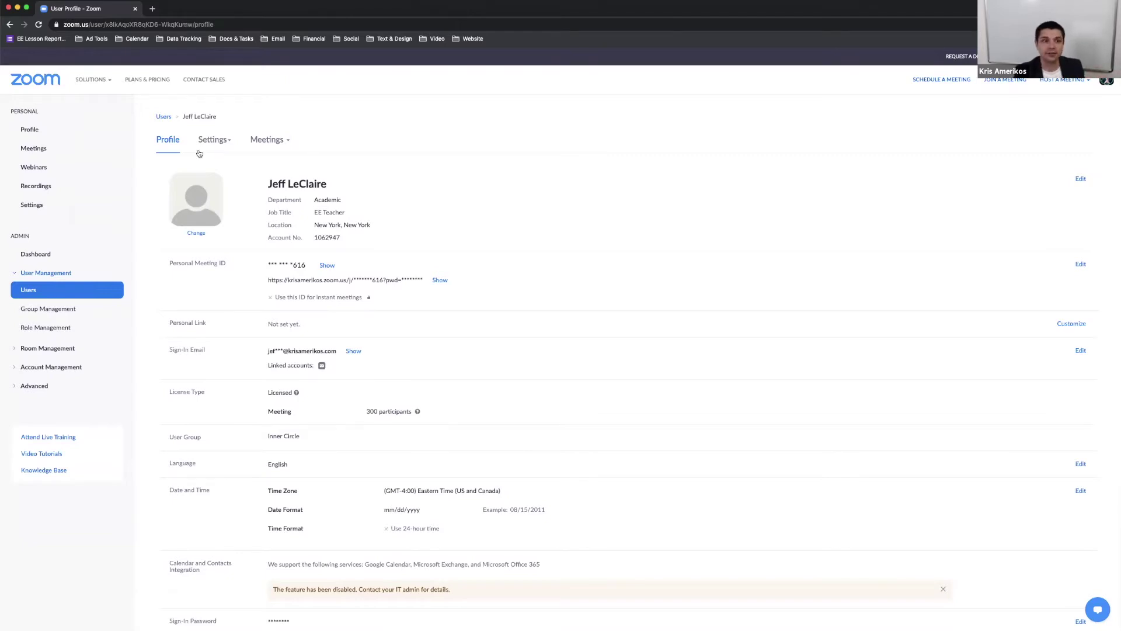
left_click(220, 142)
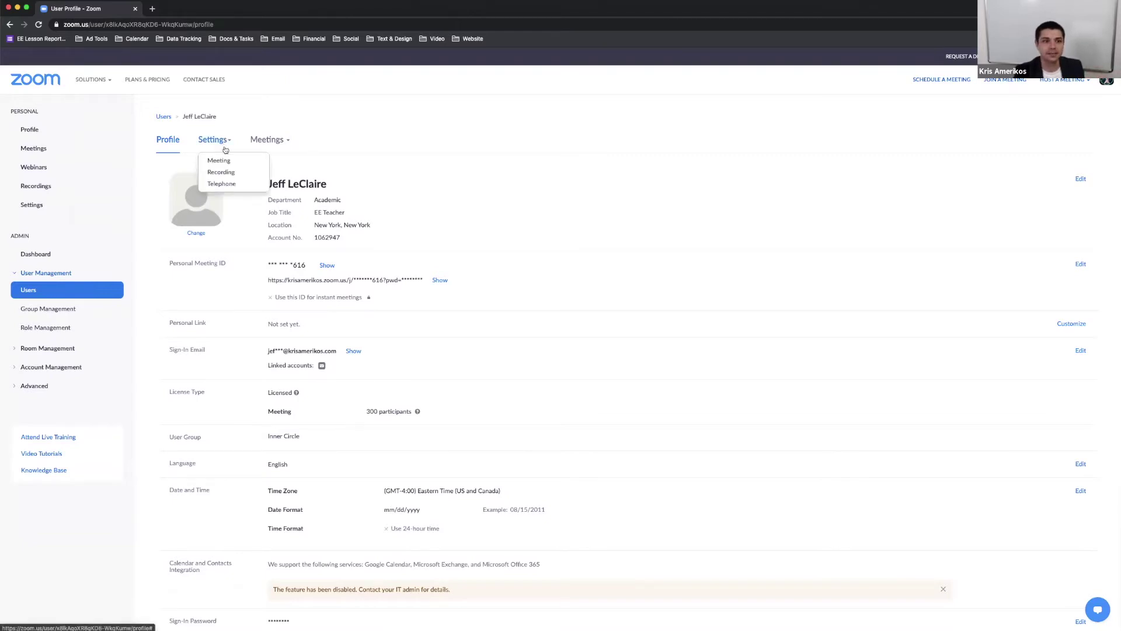
left_click(222, 160)
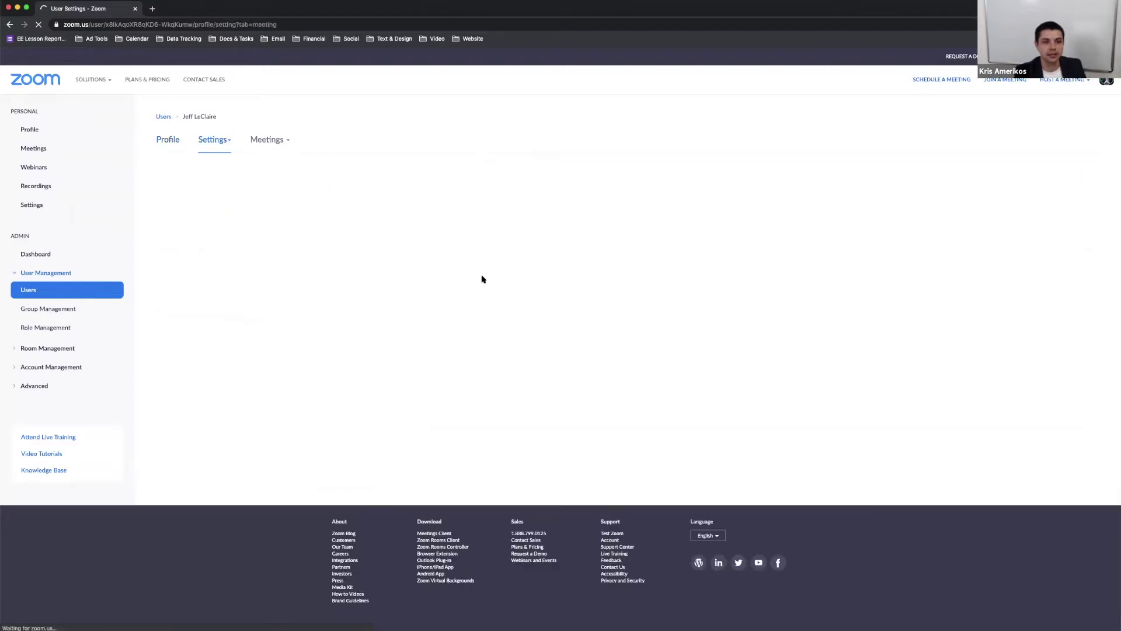
scroll(518, 303, "down", 6)
scroll(518, 304, "down", 20)
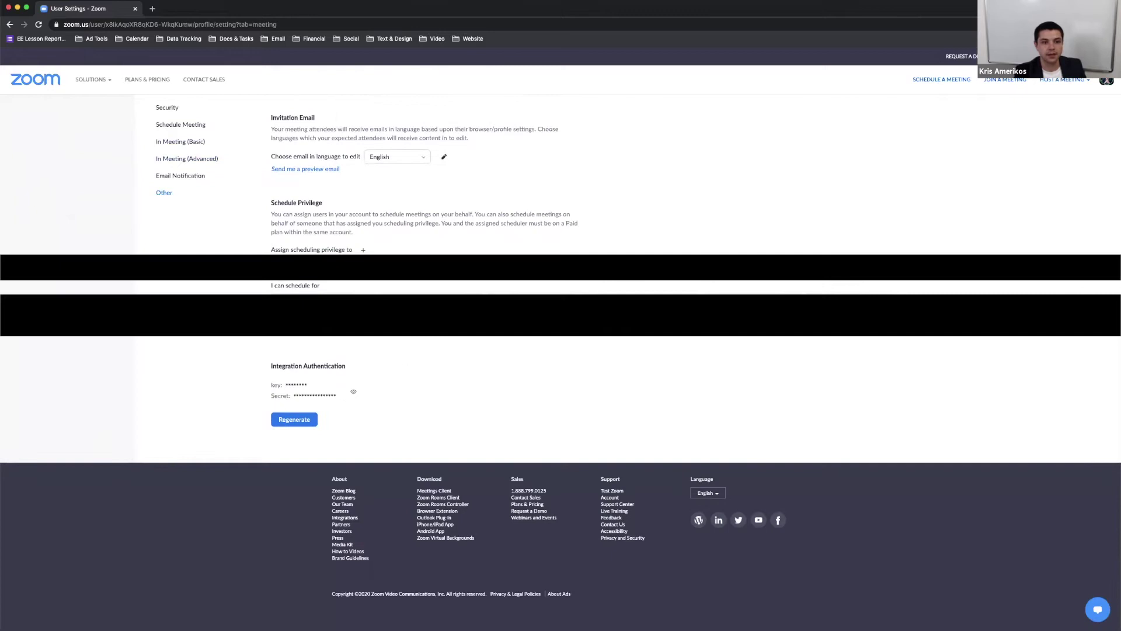
left_click_drag(269, 250, 353, 250)
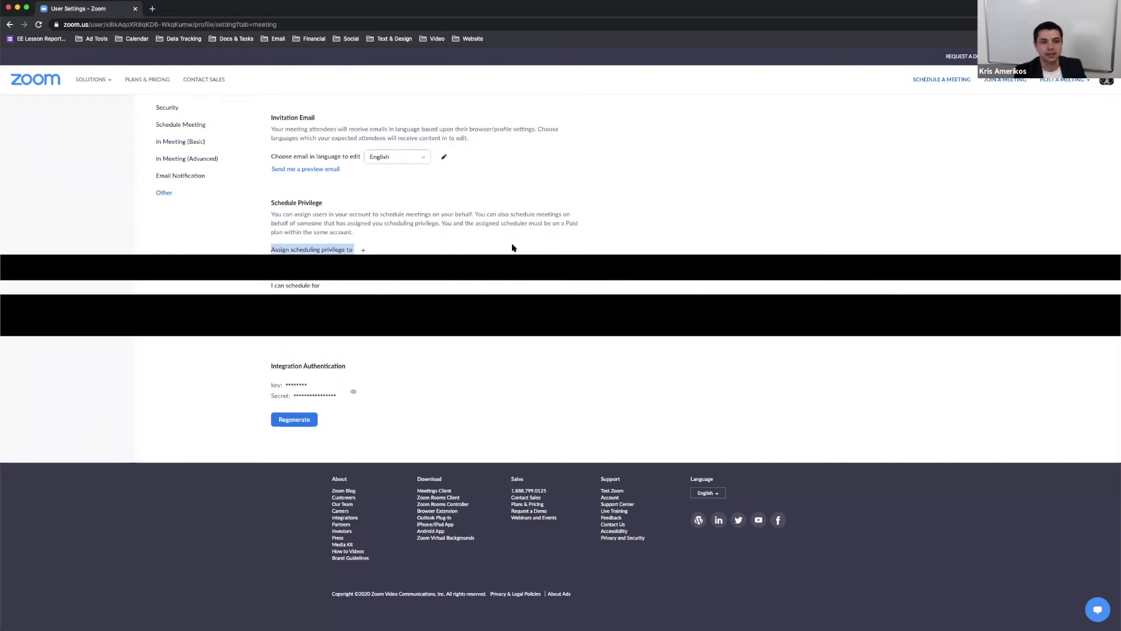
left_click(594, 214)
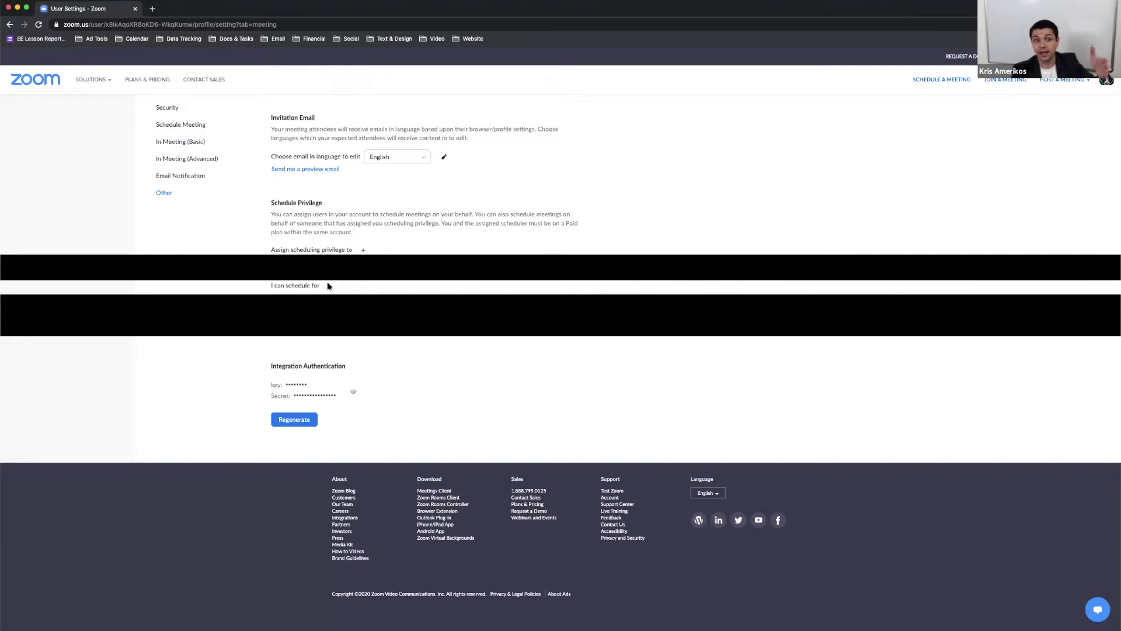
left_click_drag(322, 285, 260, 288)
left_click(284, 286)
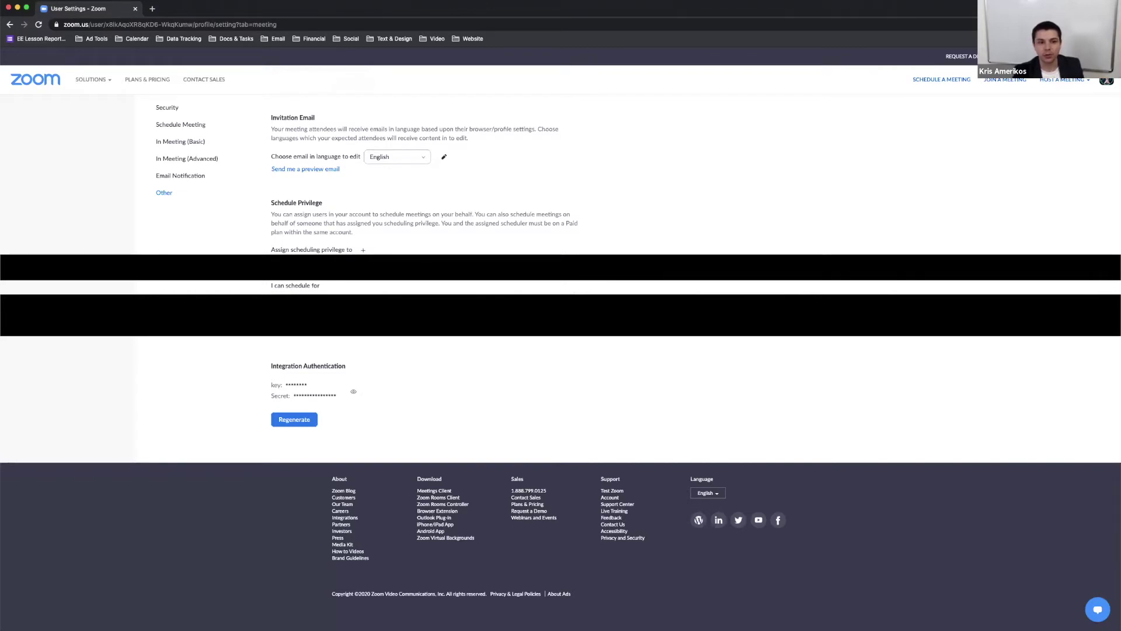
- Review this user's email notification and advanced in-meeting settings, focusing on the Allow live streaming meetings option
scroll(518, 354, "up", 1)
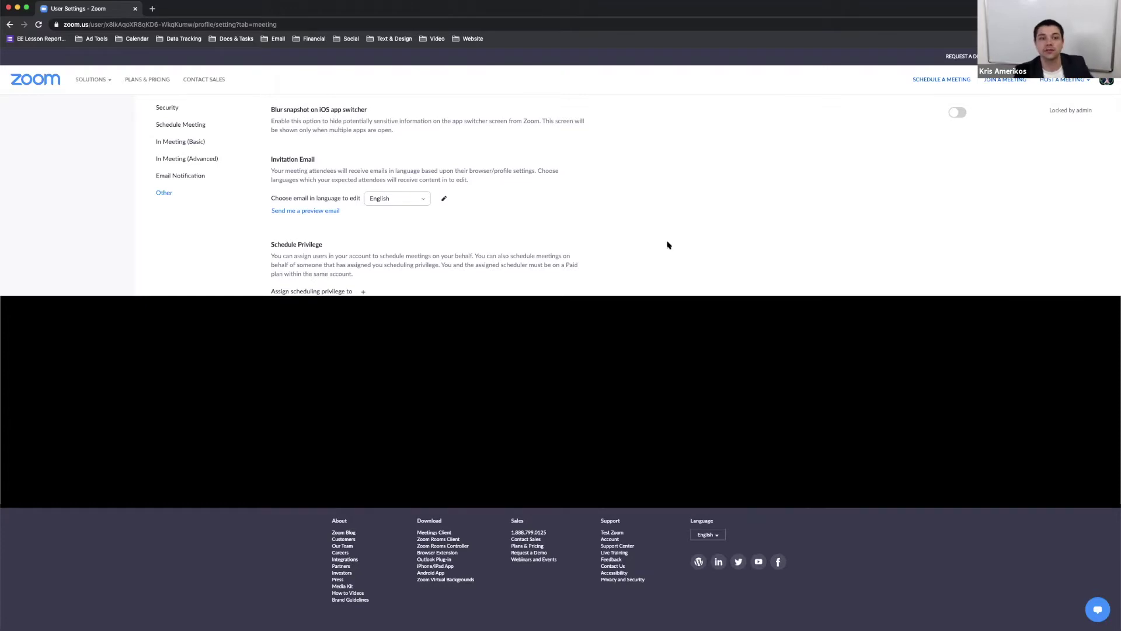
scroll(211, 240, "down", 1)
scroll(211, 240, "up", 4)
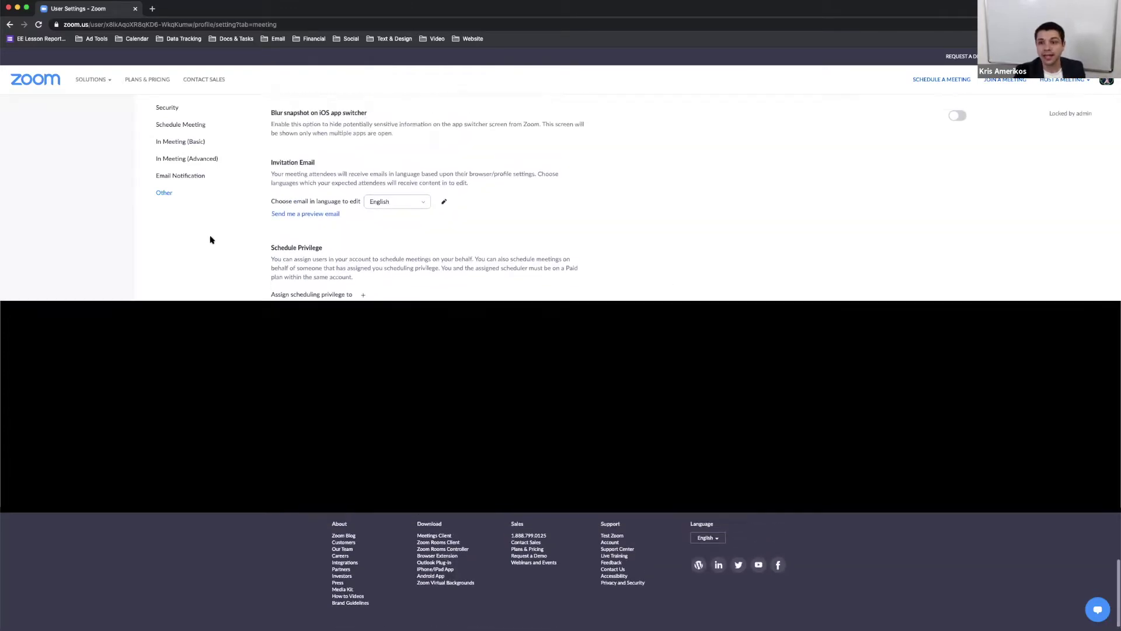
scroll(210, 239, "up", 5)
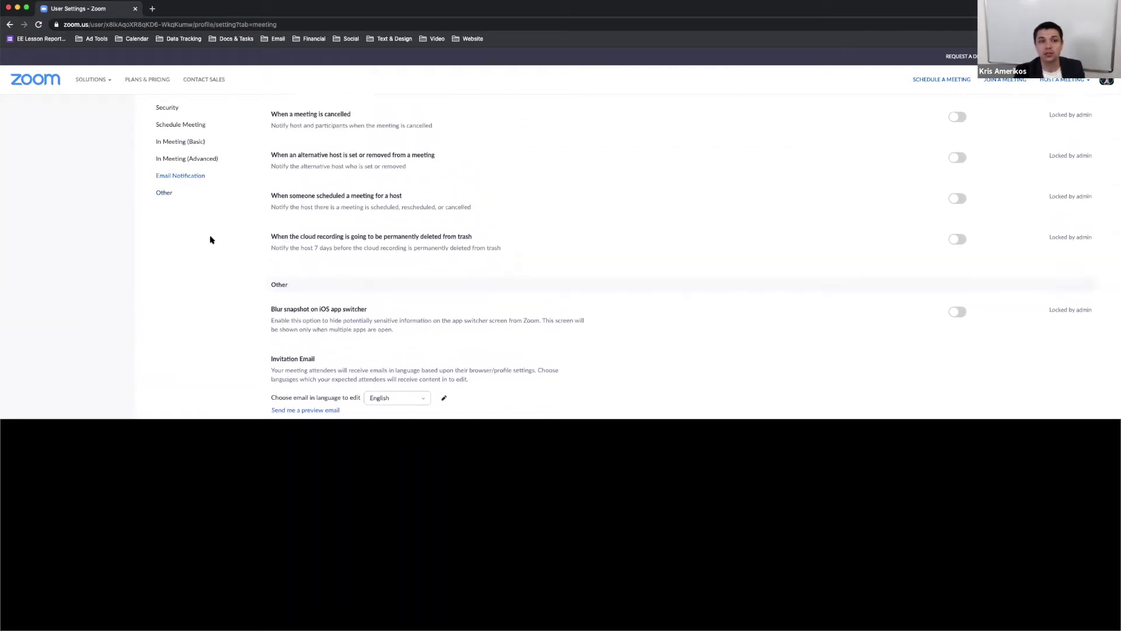
scroll(211, 240, "up", 4)
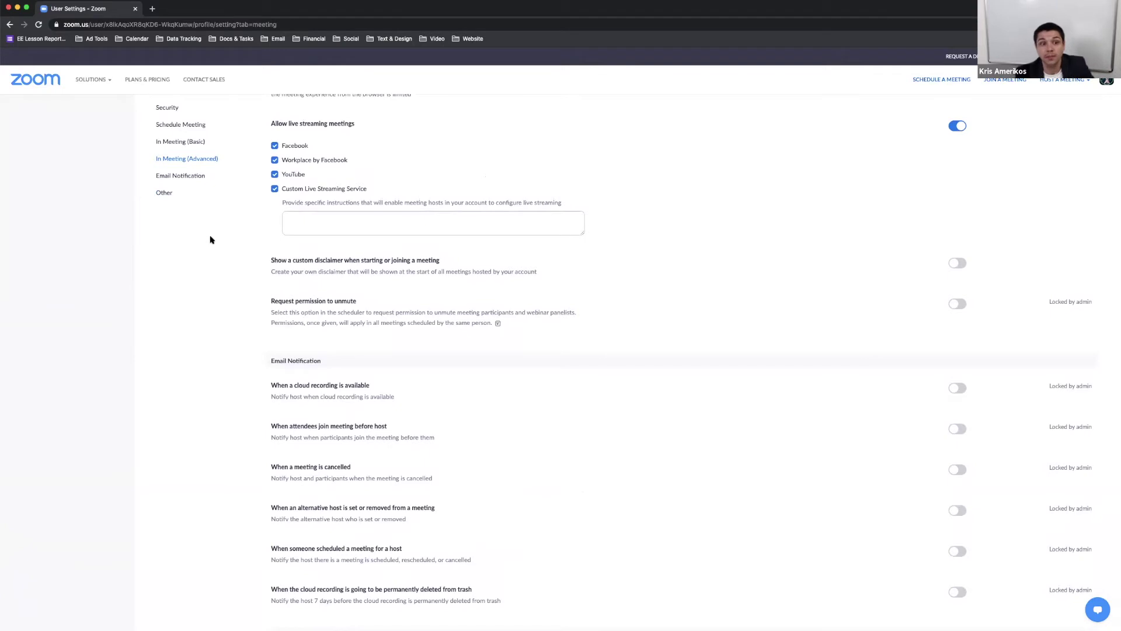
scroll(210, 239, "up", 2)
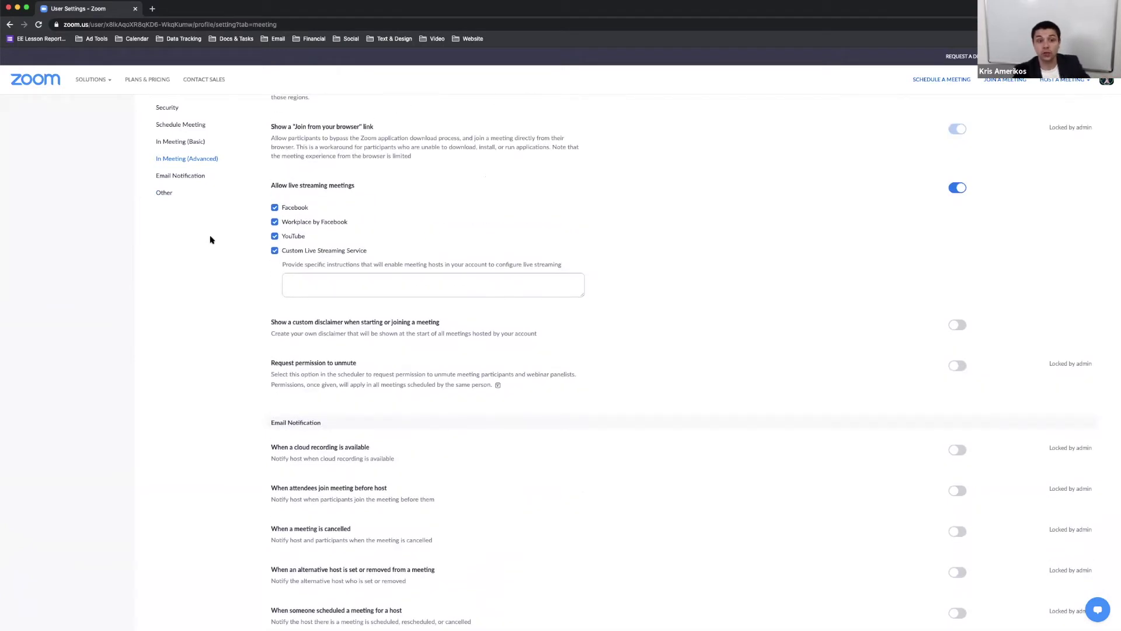
scroll(211, 239, "up", 1)
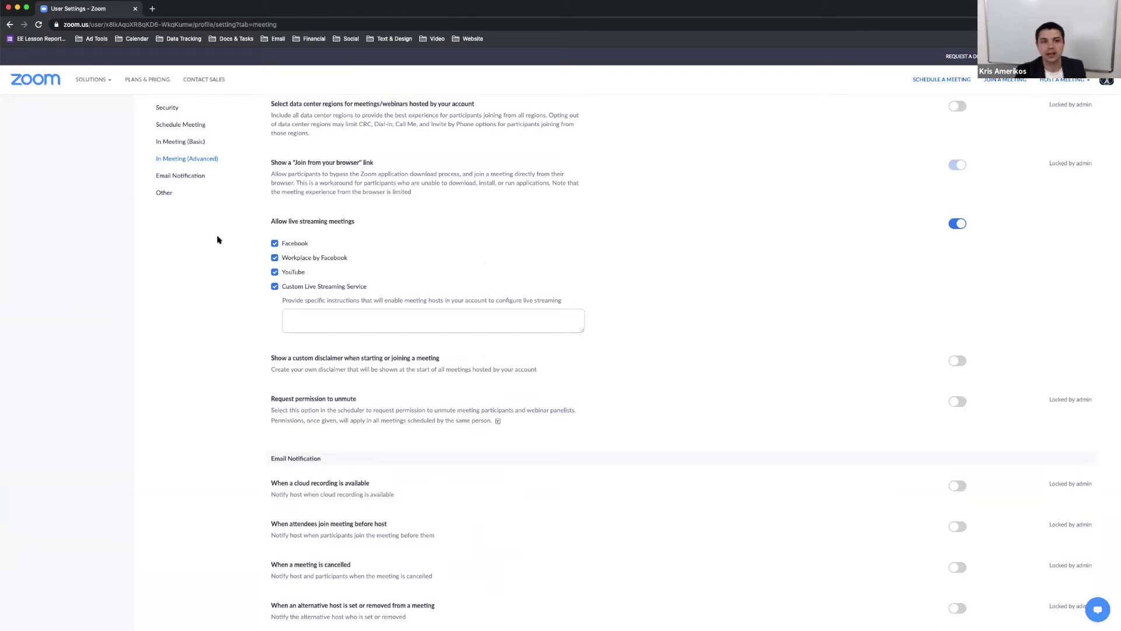
left_click_drag(354, 222, 268, 220)
left_click(268, 220)
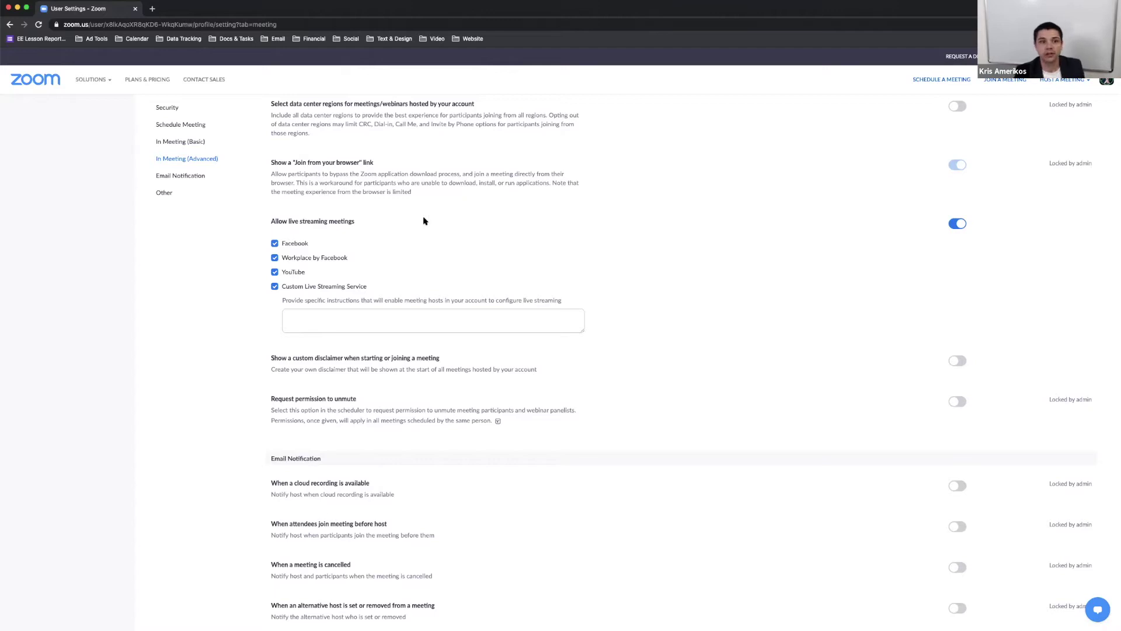
- Open the account dashboard and review the meeting charts for top users, locations, devices and usage trends
scroll(413, 227, "up", 3)
scroll(413, 227, "up", 20)
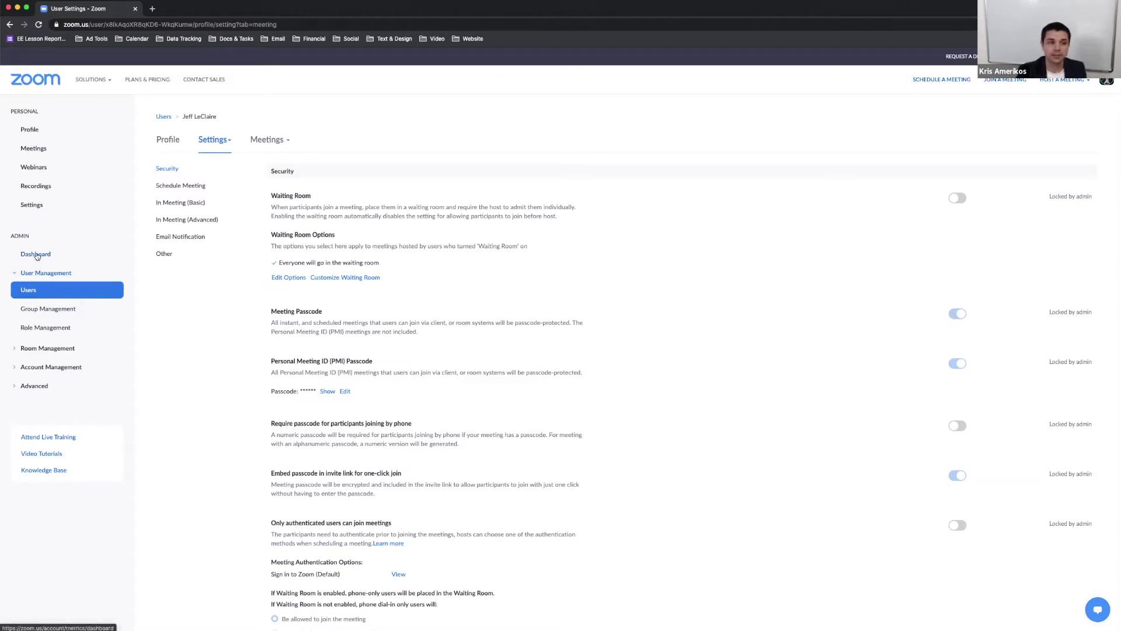
left_click(37, 255)
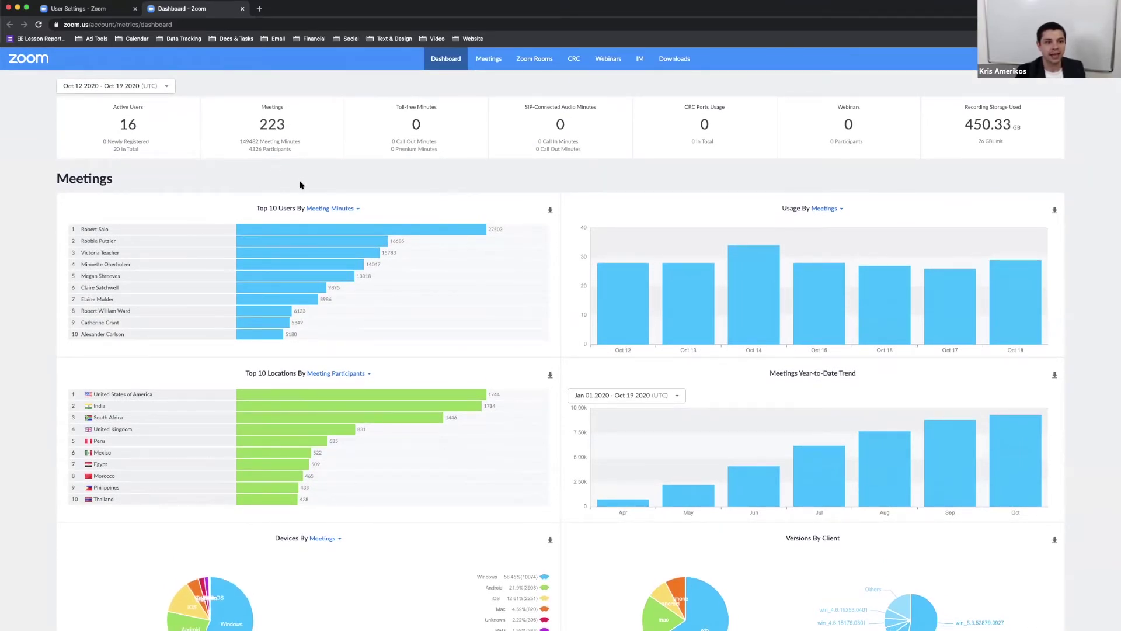
scroll(115, 205, "down", 1)
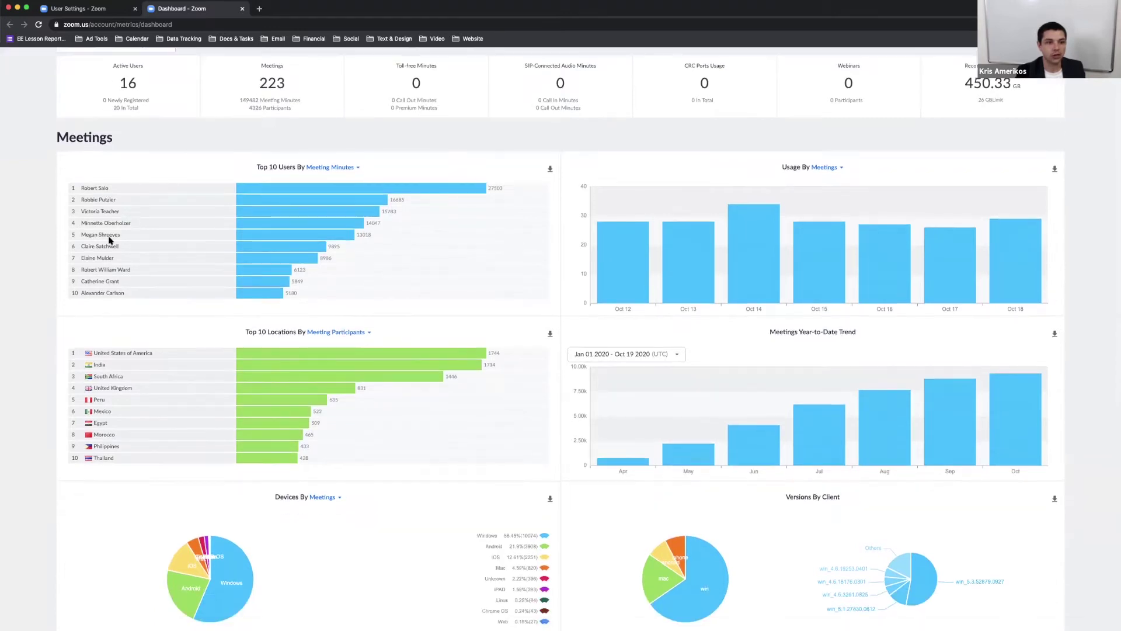
scroll(274, 290, "down", 1)
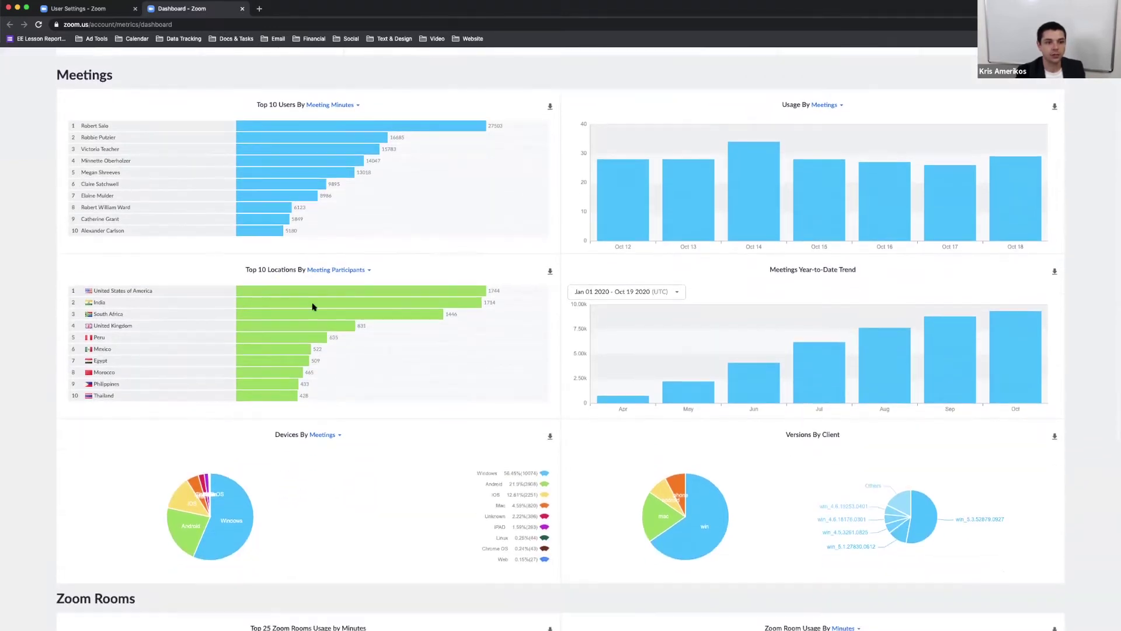
scroll(362, 403, "down", 2)
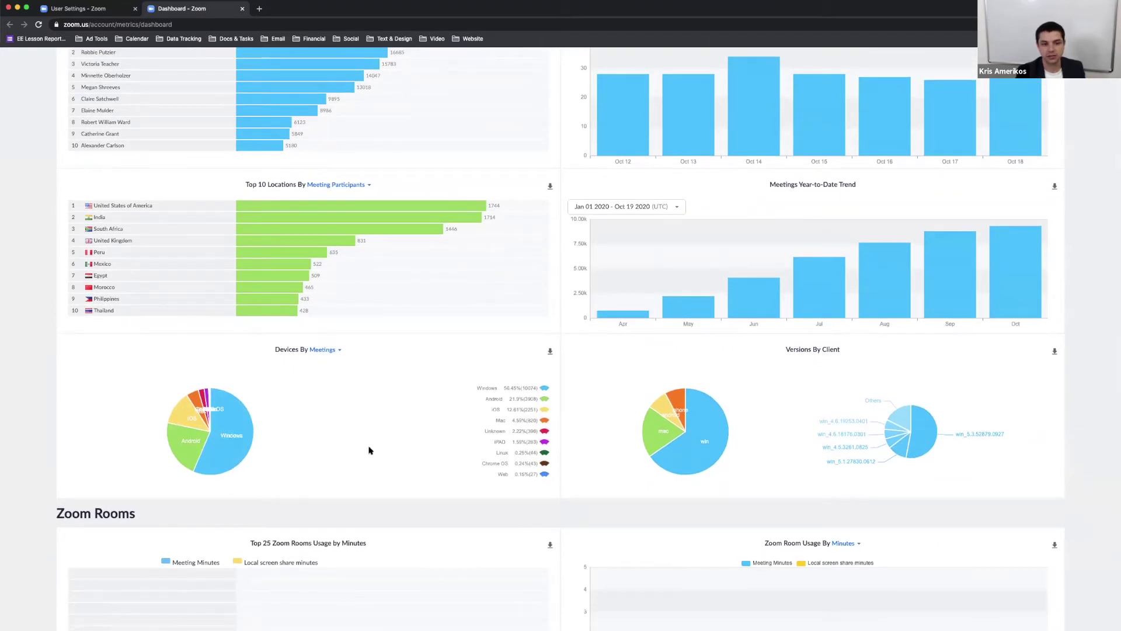
scroll(438, 436, "up", 3)
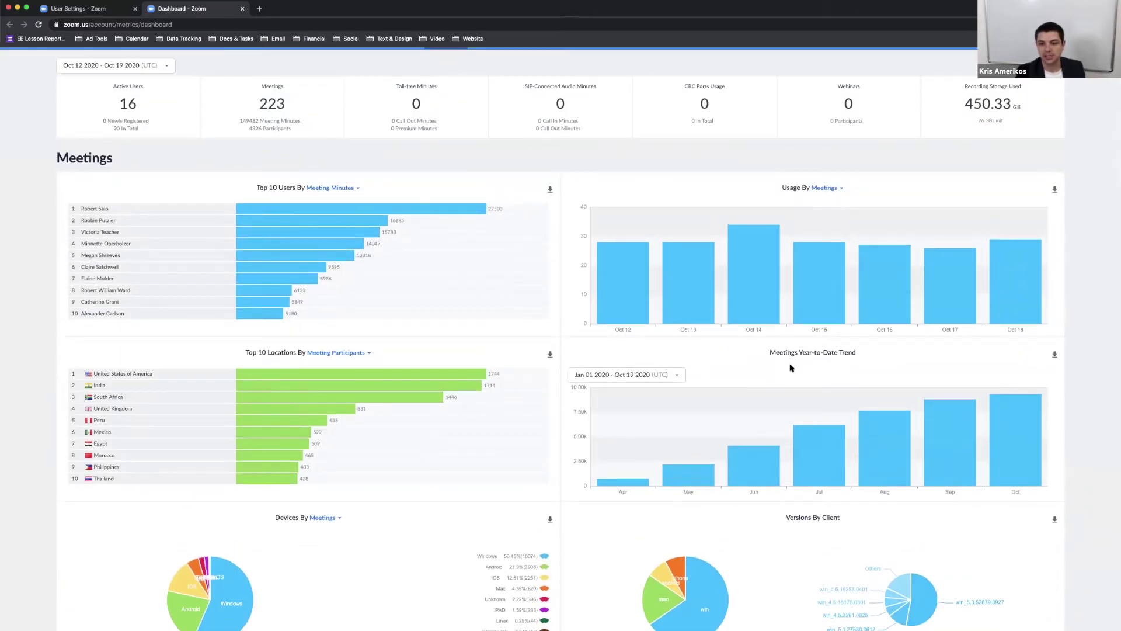
scroll(850, 354, "up", 1)
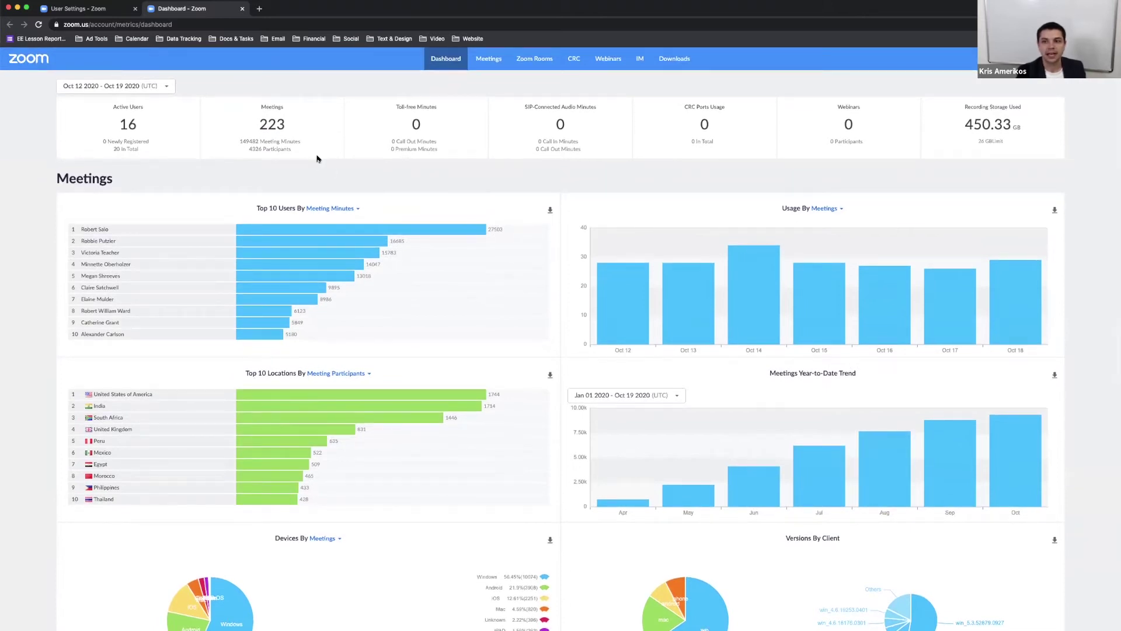
- Examine the recording storage used and its storage limit in the dashboard summary
left_click_drag(967, 125, 1023, 128)
left_click(1025, 130)
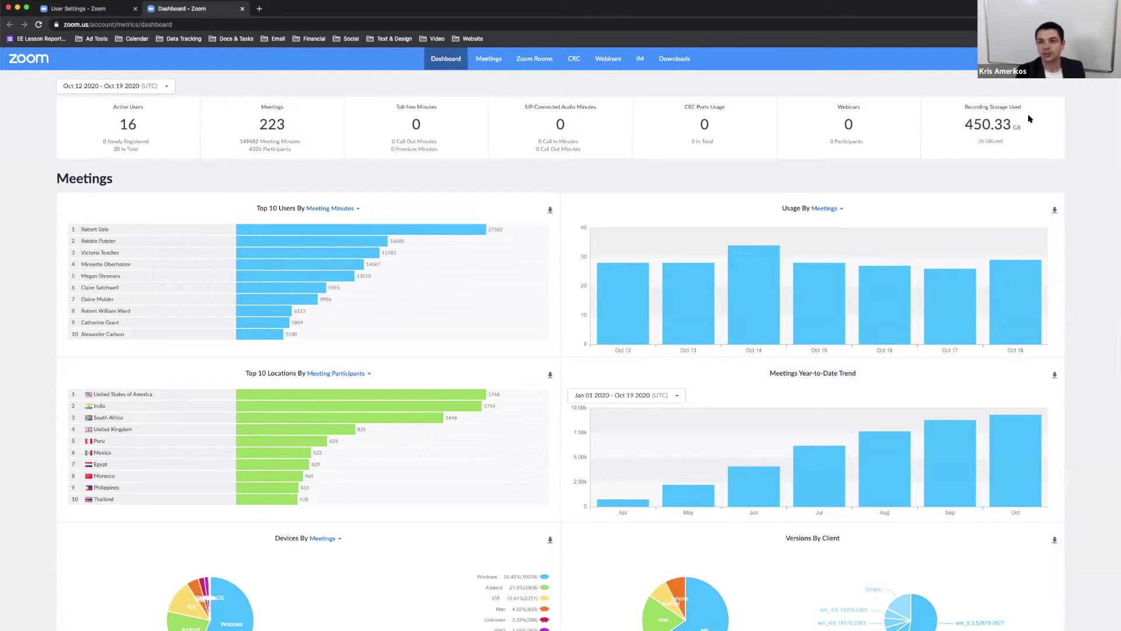
left_click_drag(981, 142, 1009, 145)
left_click(1009, 145)
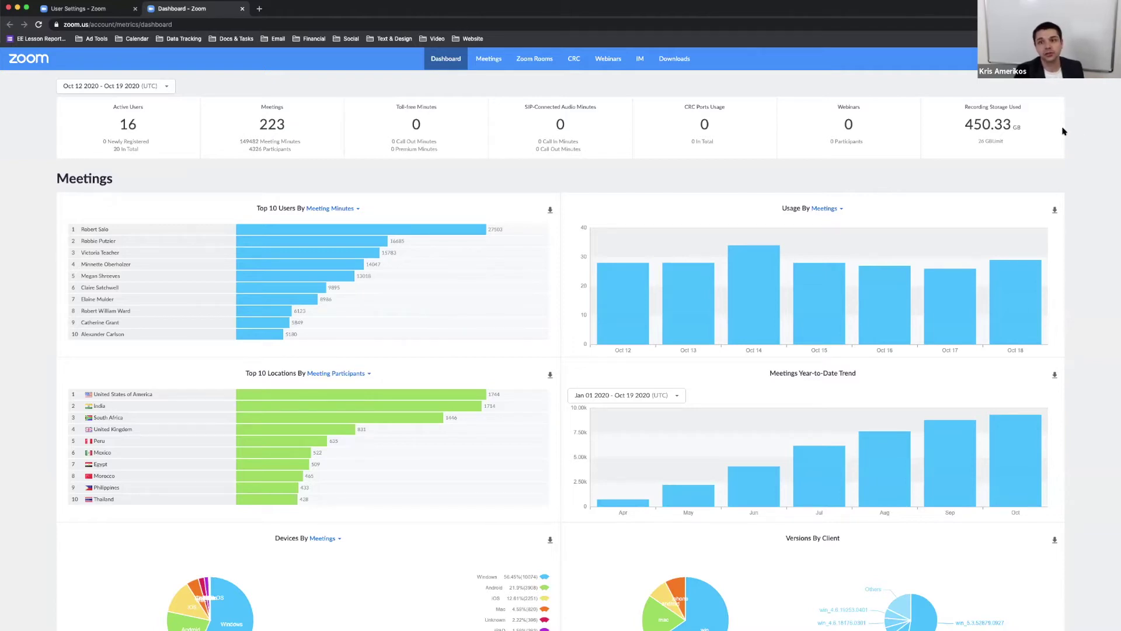
left_click_drag(965, 124, 1024, 128)
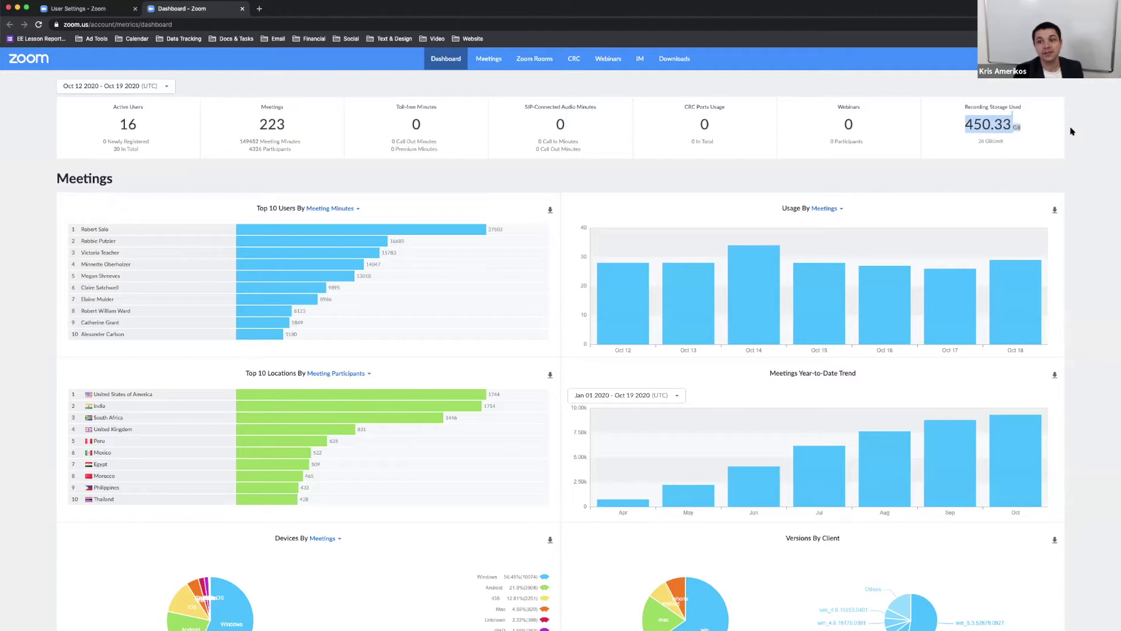
left_click(1074, 128)
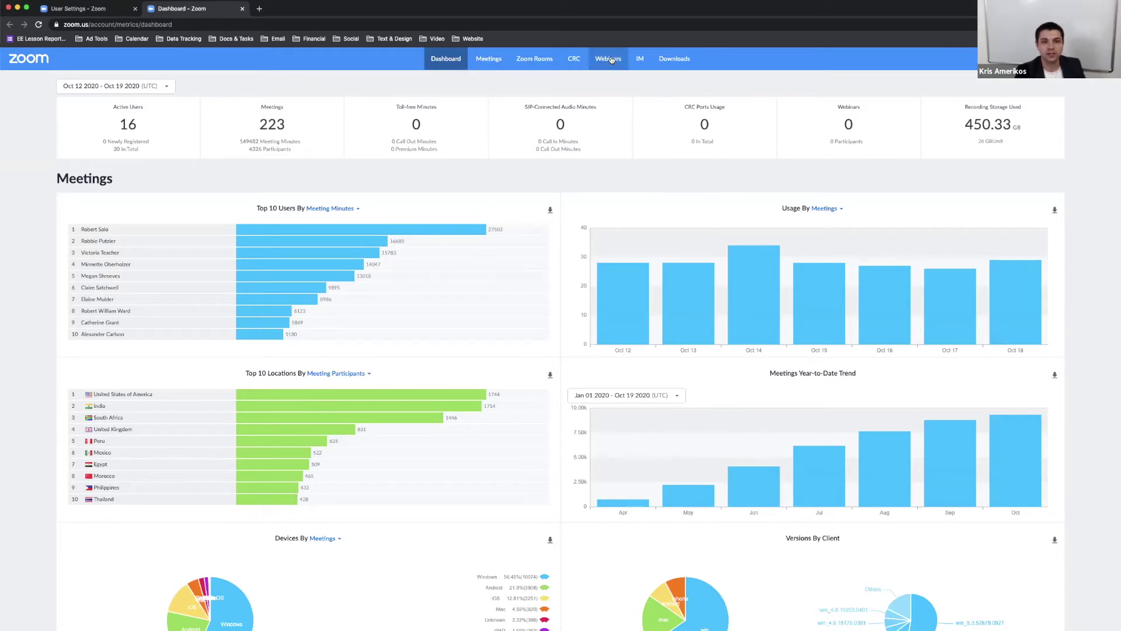
- Open the dashboard's list of live meetings and examine the topics and hosts of the meetings in progress
left_click(488, 61)
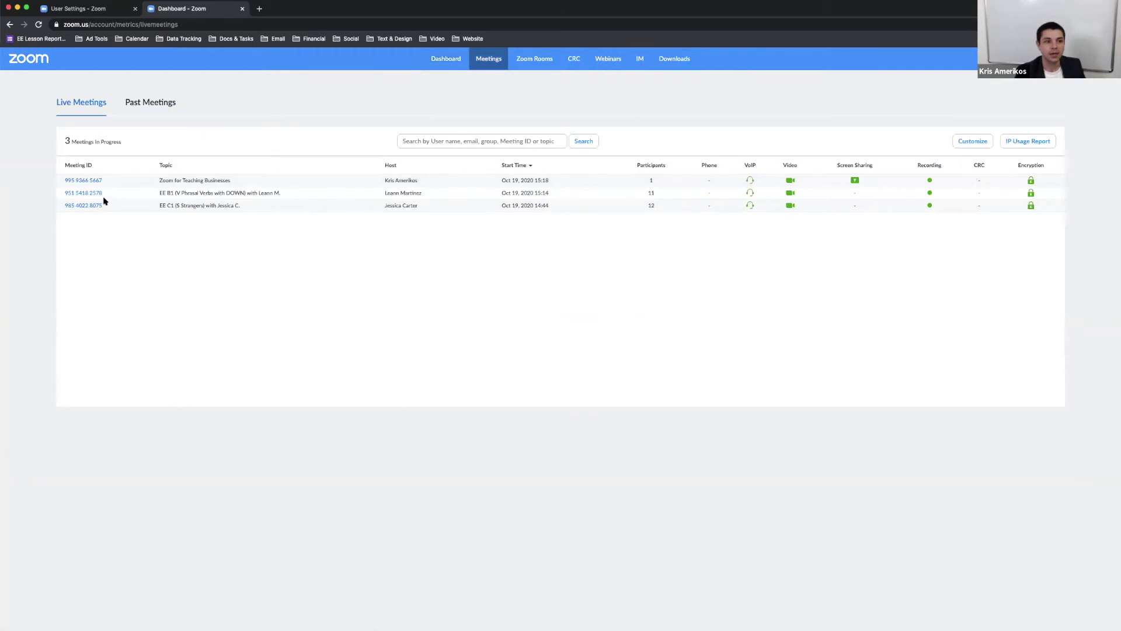
left_click_drag(224, 180, 156, 183)
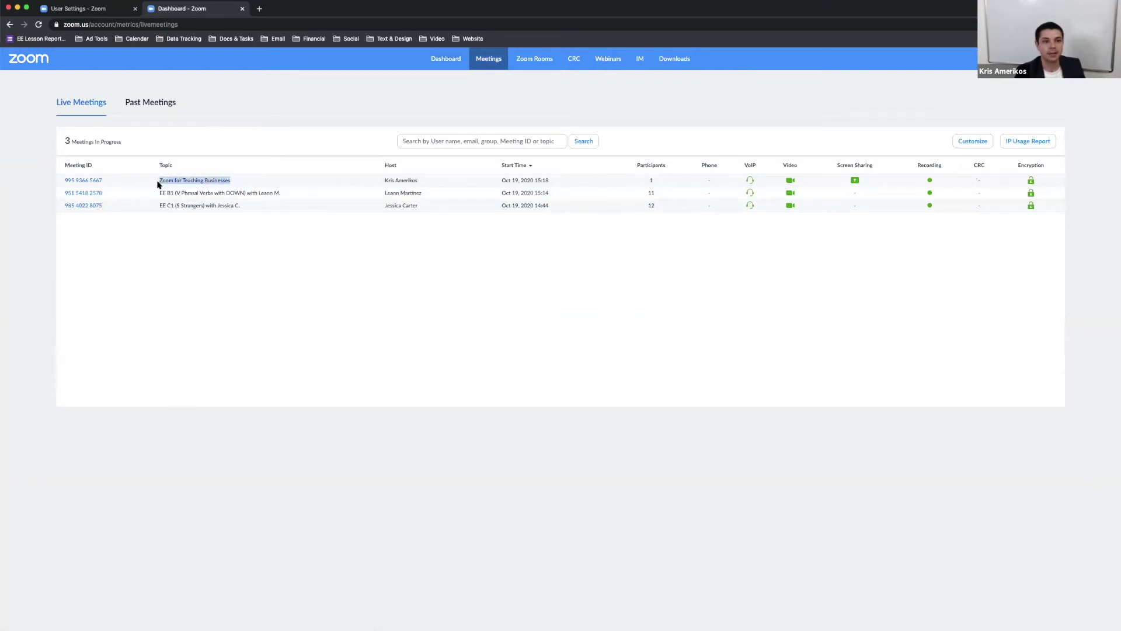
left_click(217, 248)
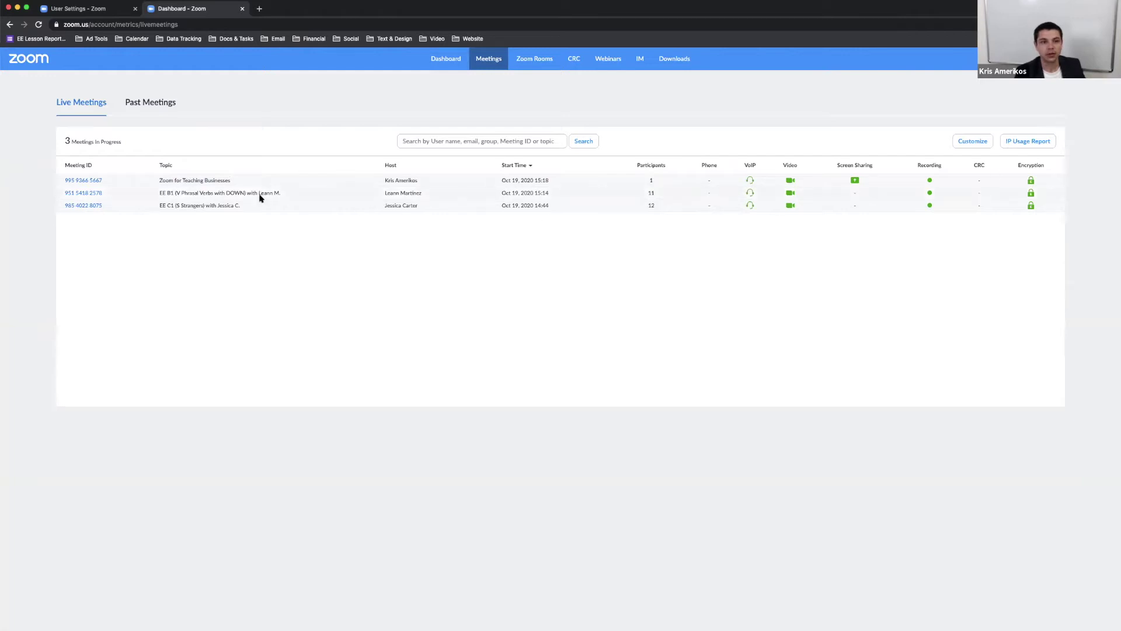
left_click_drag(430, 187, 384, 207)
left_click(433, 249)
left_click_drag(247, 209, 158, 207)
left_click_drag(285, 195, 157, 193)
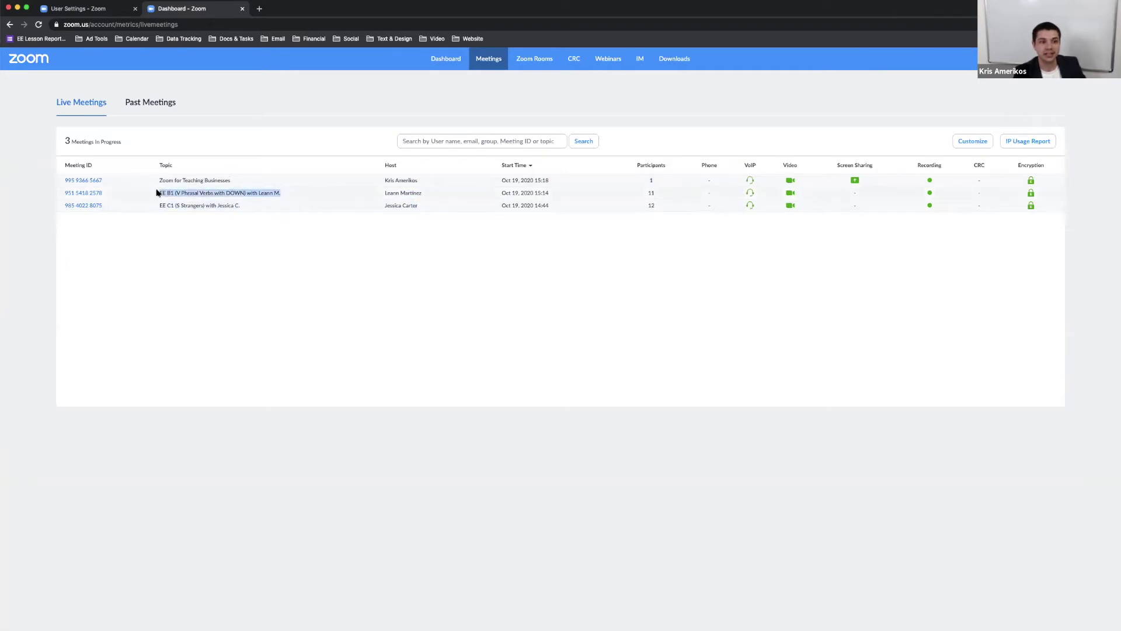
- Open the details of the live phrasal verbs meeting, examine its participants' camera and data center information, and close the dashboard
left_click(248, 205)
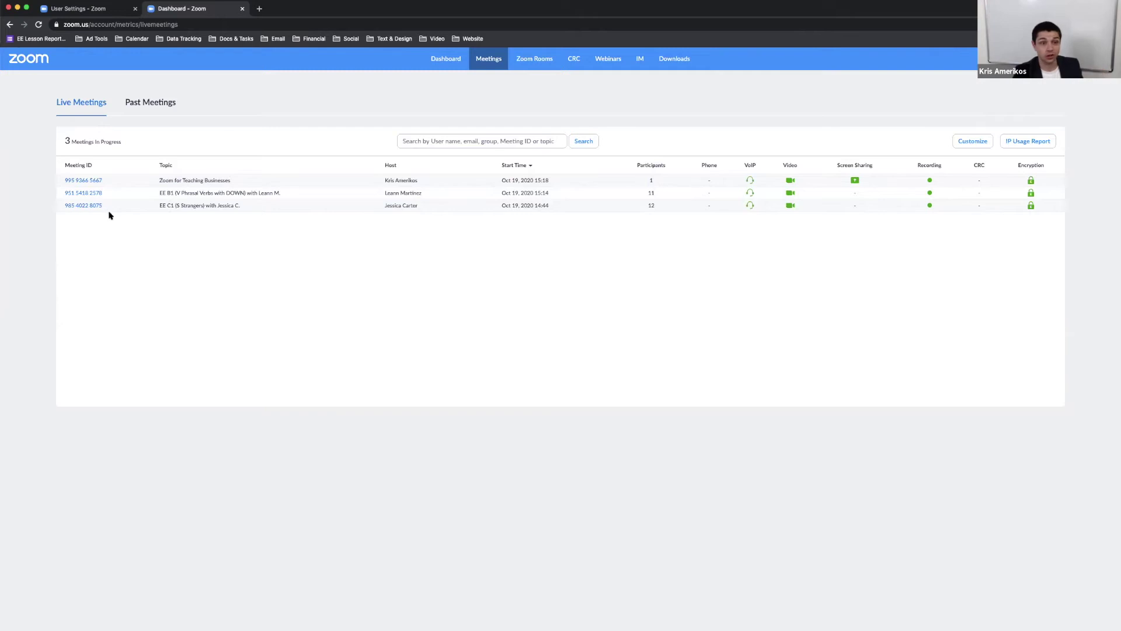
left_click(83, 193)
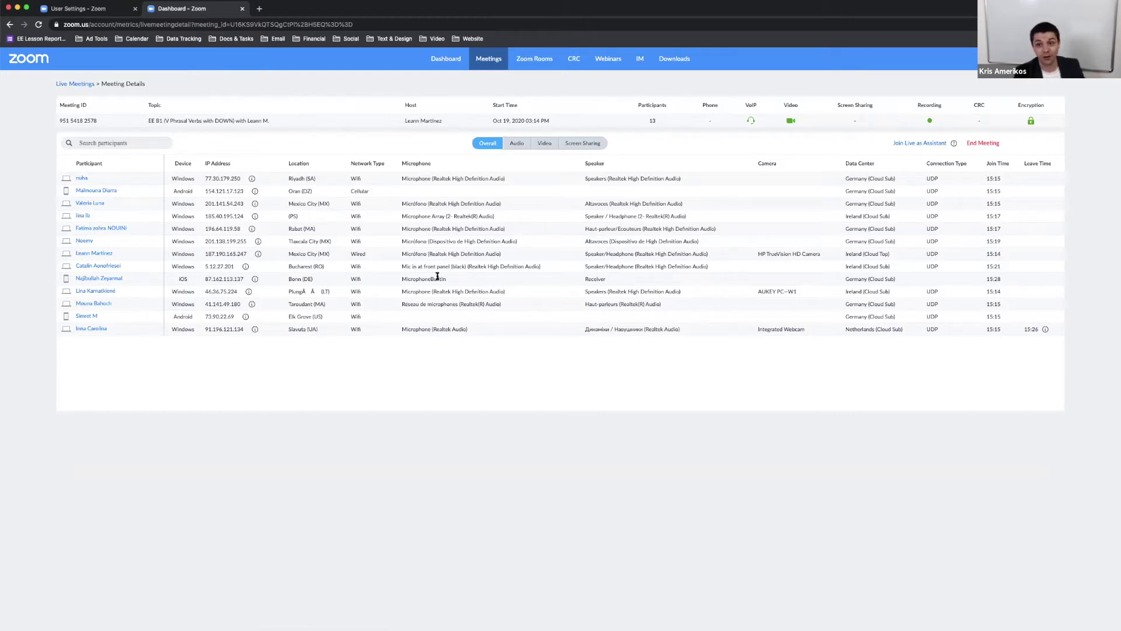
left_click_drag(849, 163, 879, 164)
left_click_drag(779, 165, 758, 163)
left_click(788, 353)
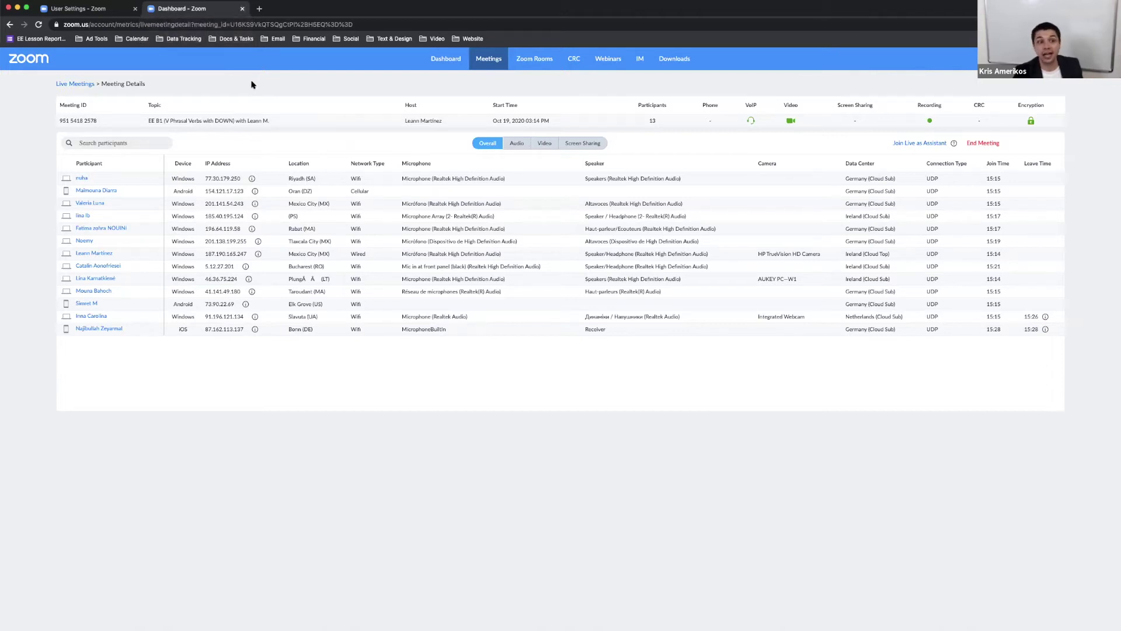
left_click(242, 8)
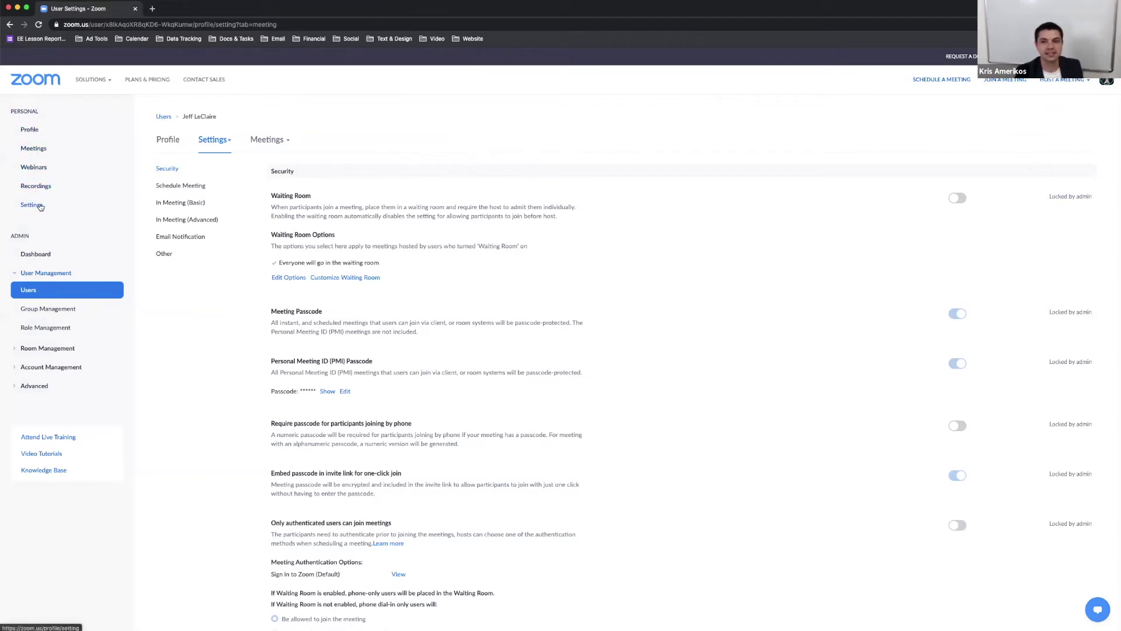
- Check which of the selected user's Security settings are locked by the admin, including the Personal Meeting ID passcode
double_click(23, 110)
left_click(26, 106)
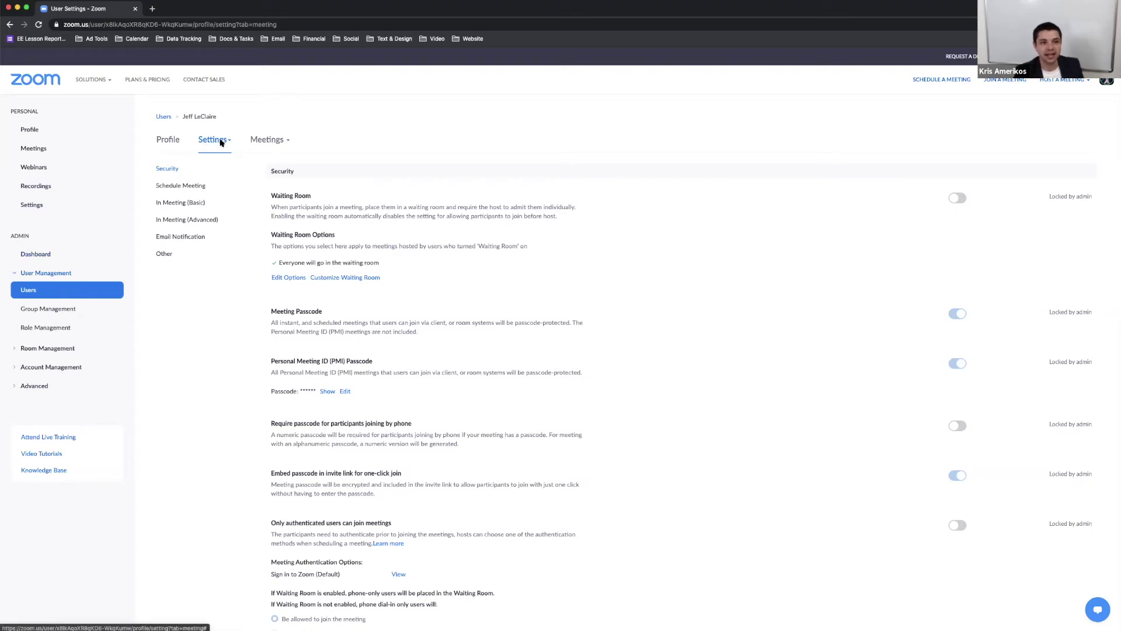
scroll(514, 248, "down", 1)
scroll(514, 248, "down", 3)
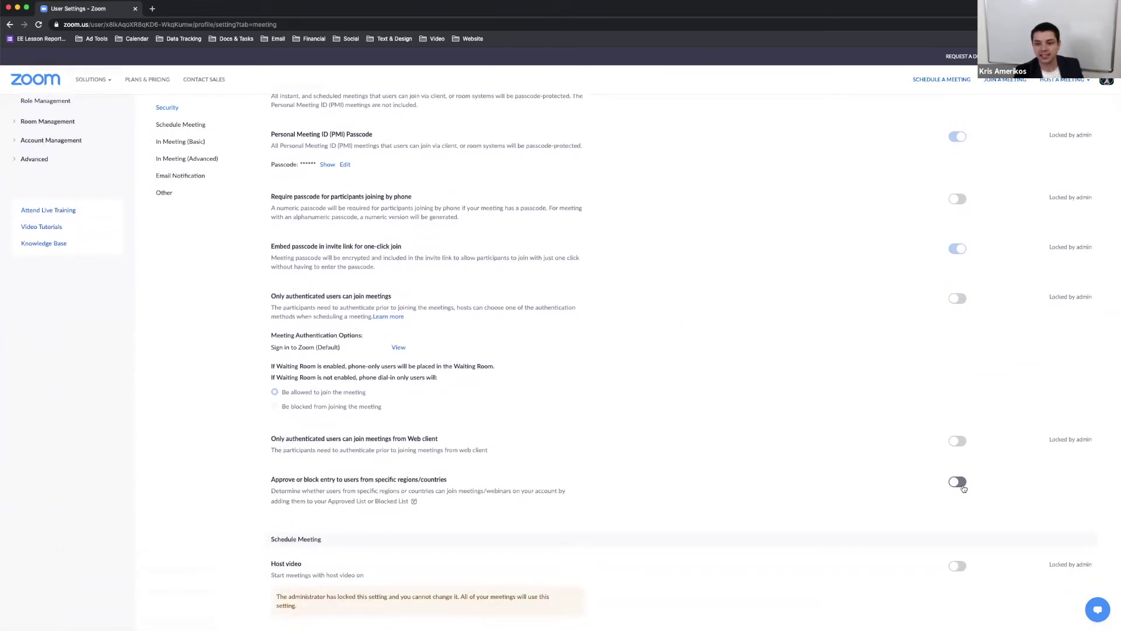
scroll(922, 403, "up", 2)
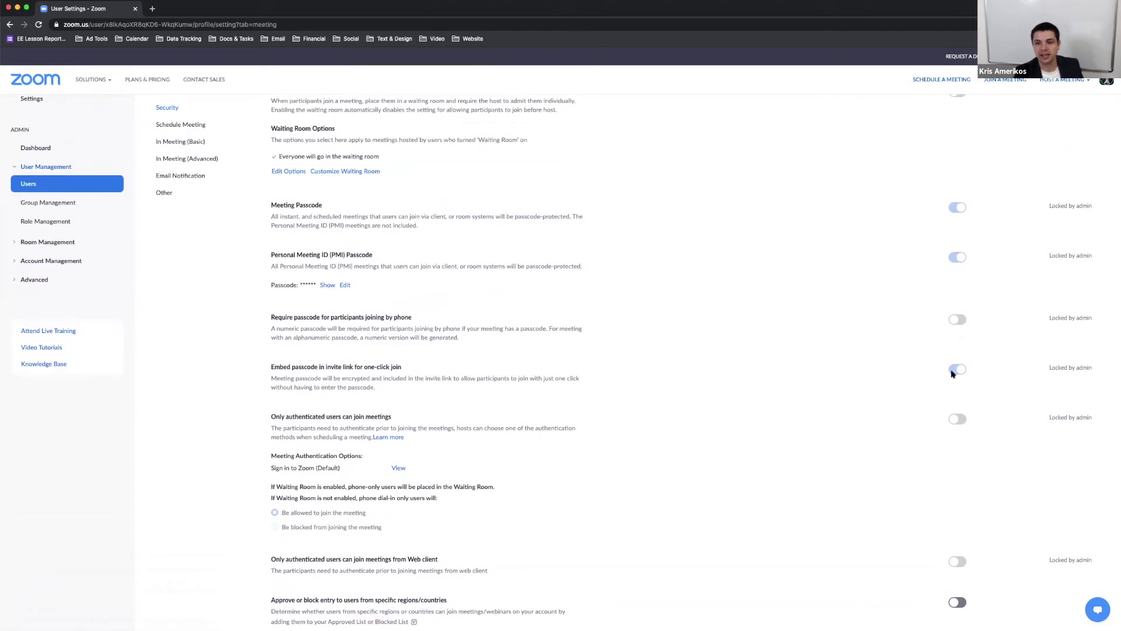
left_click_drag(1048, 256, 1096, 257)
left_click(1092, 257)
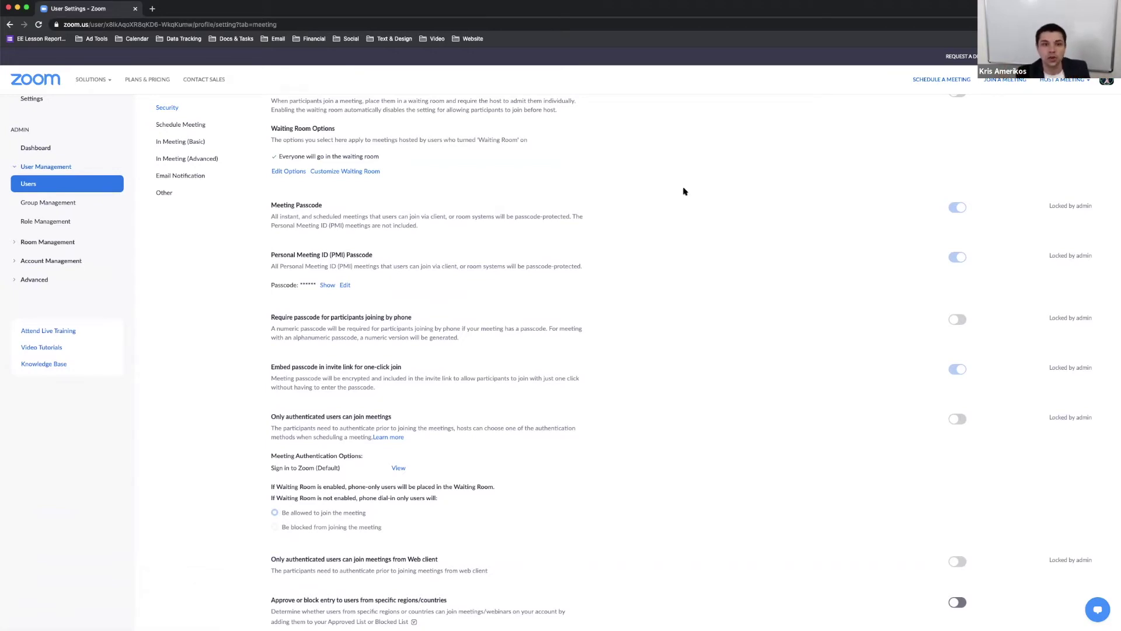
- Examine the user's Meeting Passcode setting and the option to embed the passcode in the invite link
scroll(429, 279, "up", 2)
left_click_drag(326, 256, 271, 256)
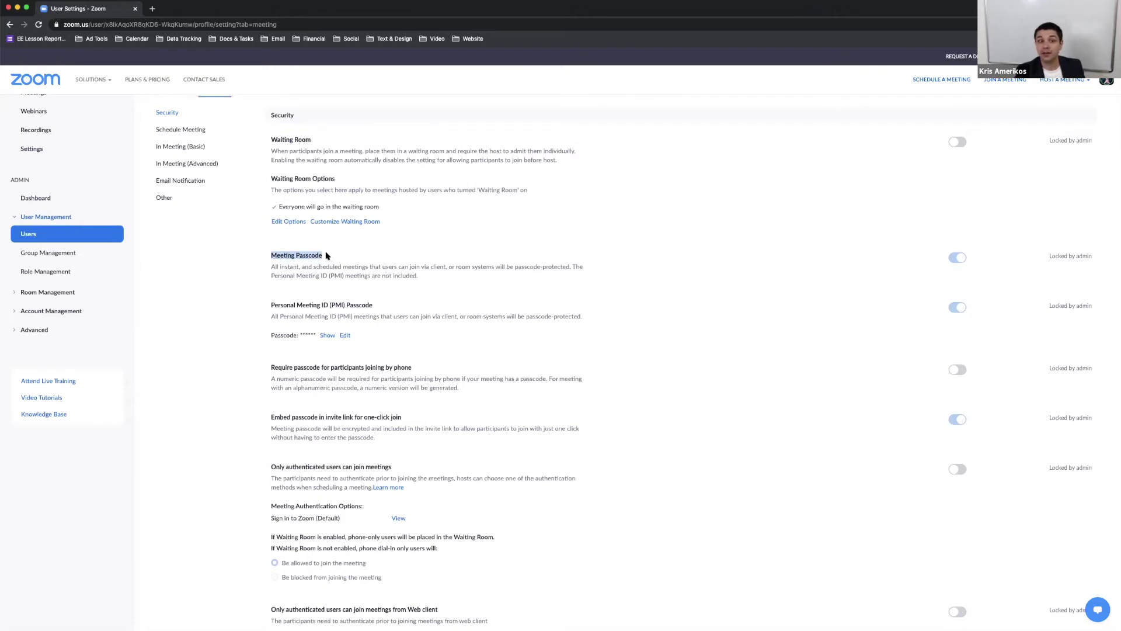
mouse_move(327, 255)
left_mouse_down()
mouse_move(271, 252)
mouse_move(314, 255)
left_mouse_up()
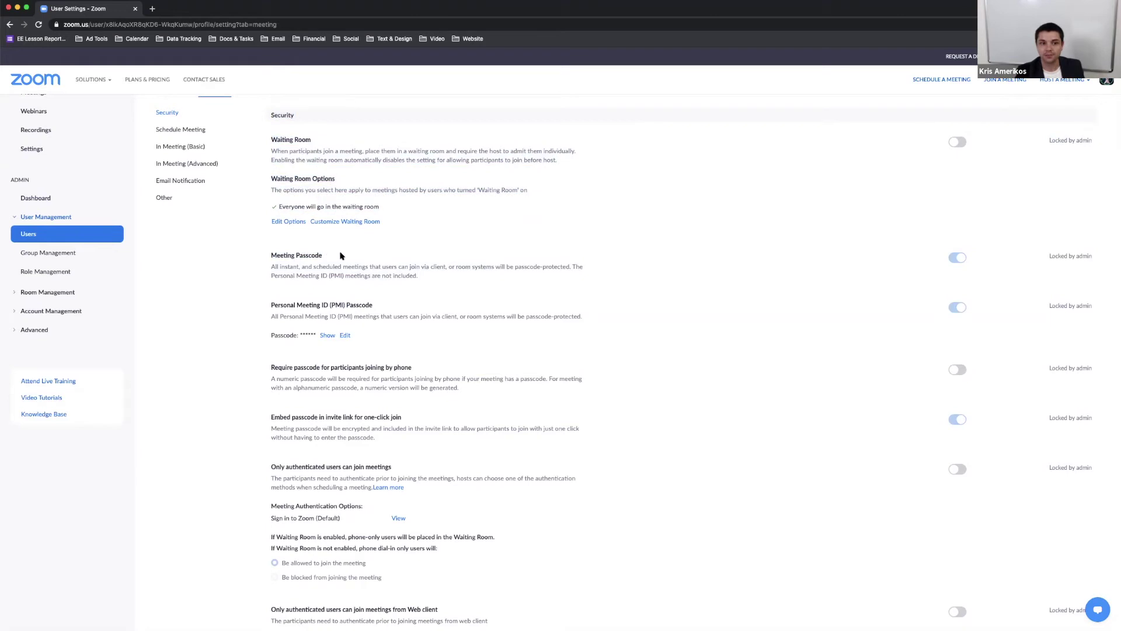
scroll(620, 304, "down", 5)
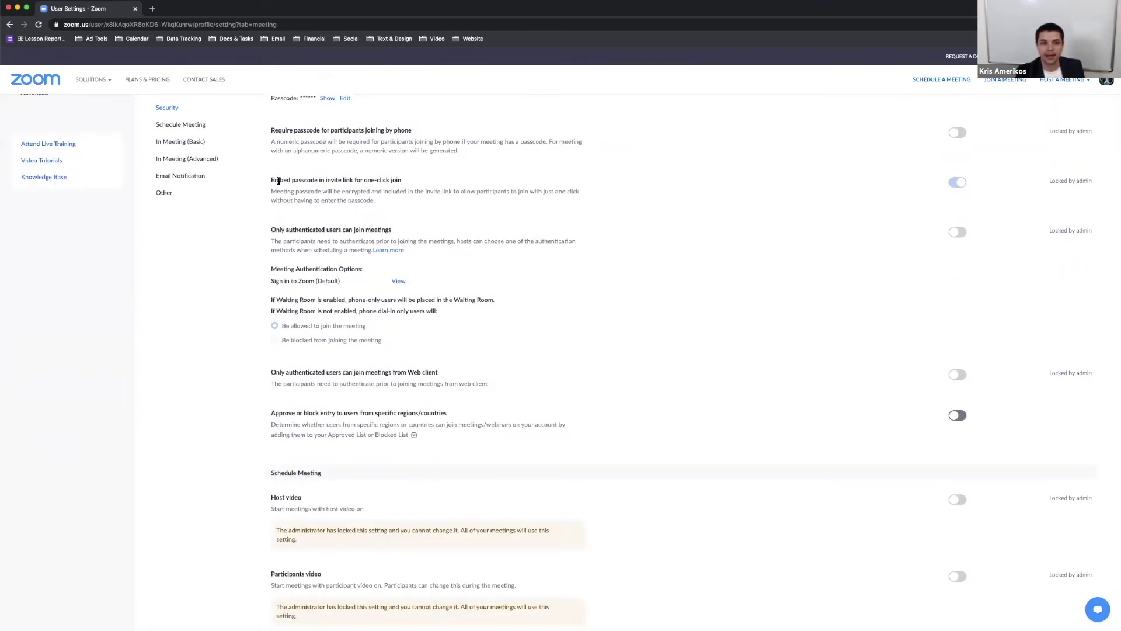
scroll(389, 182, "up", 1)
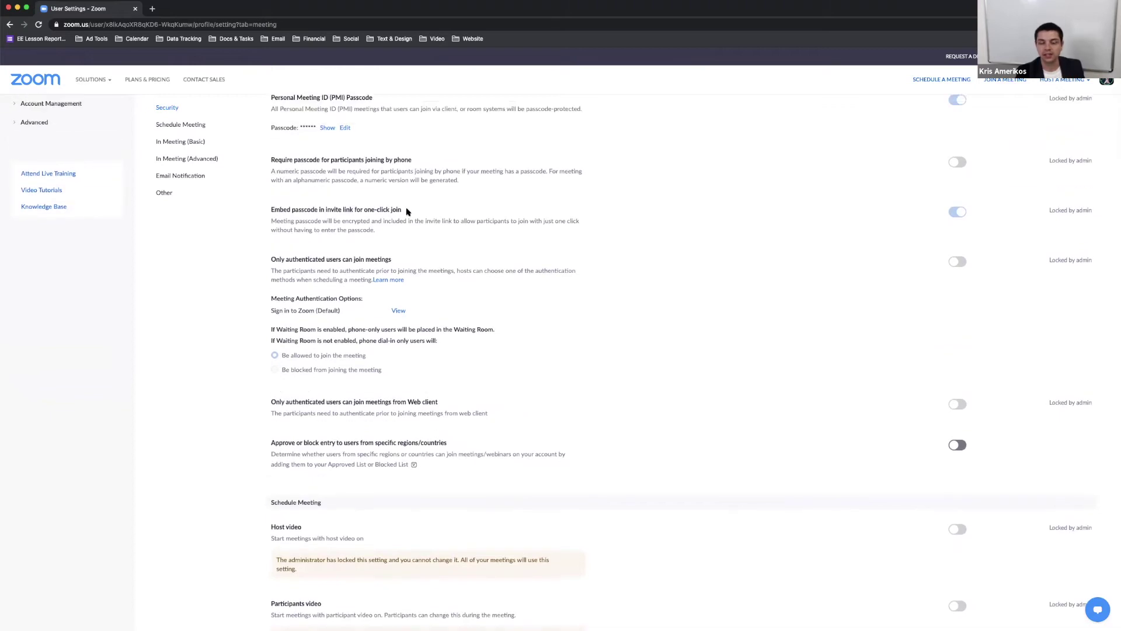
- Review the user's Schedule Meeting settings and open the user's profile
scroll(679, 305, "down", 7)
scroll(679, 307, "down", 3)
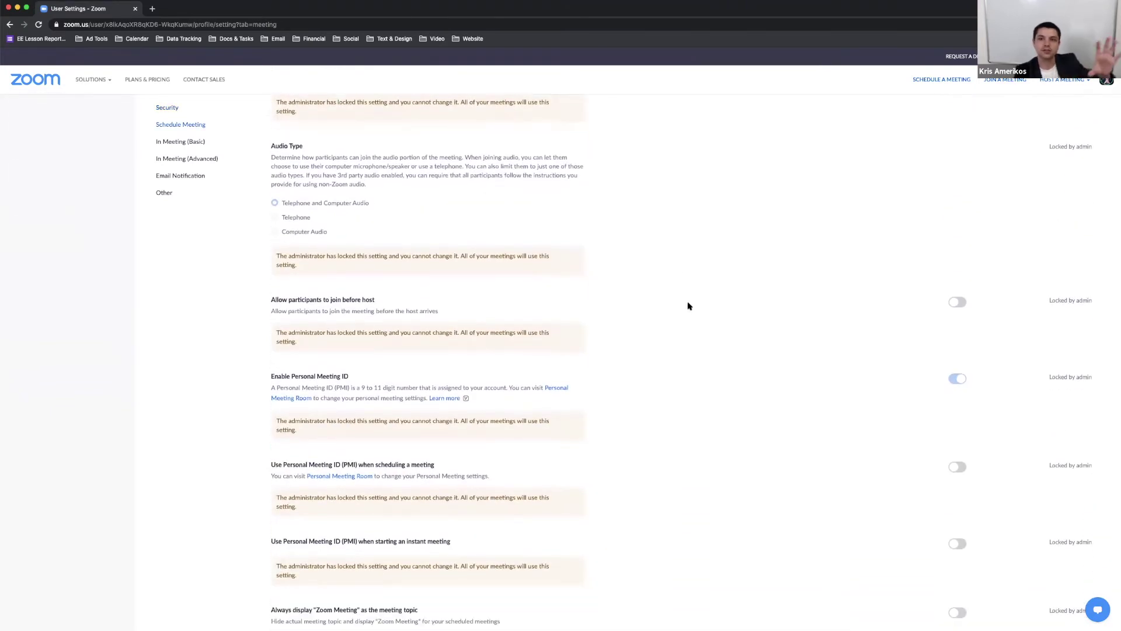
scroll(688, 305, "up", 10)
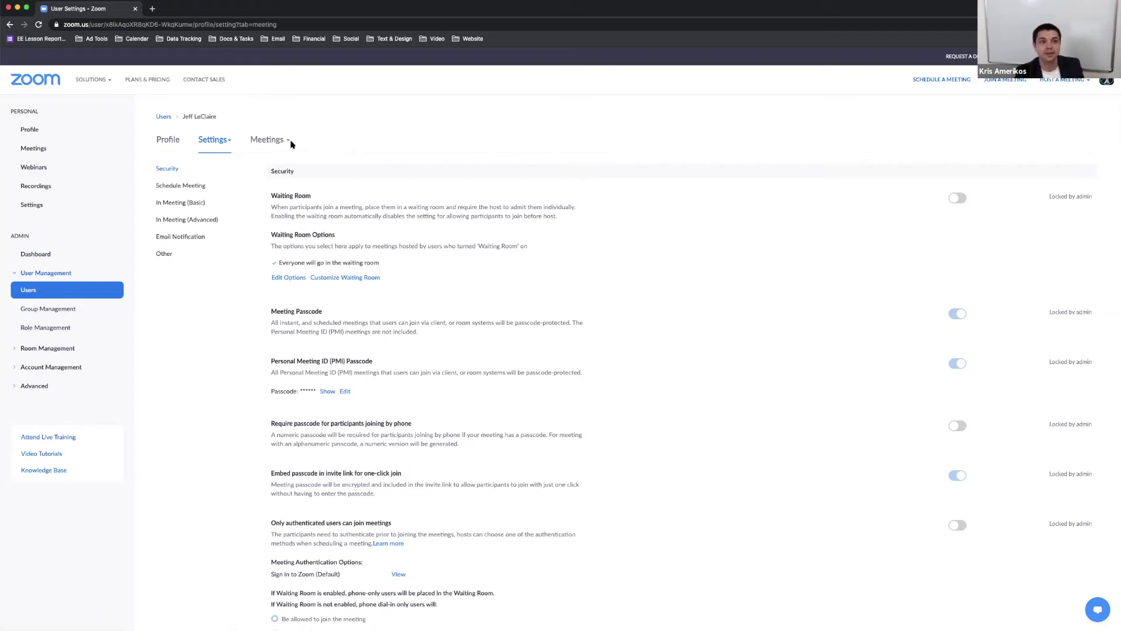
mouse_move(273, 144)
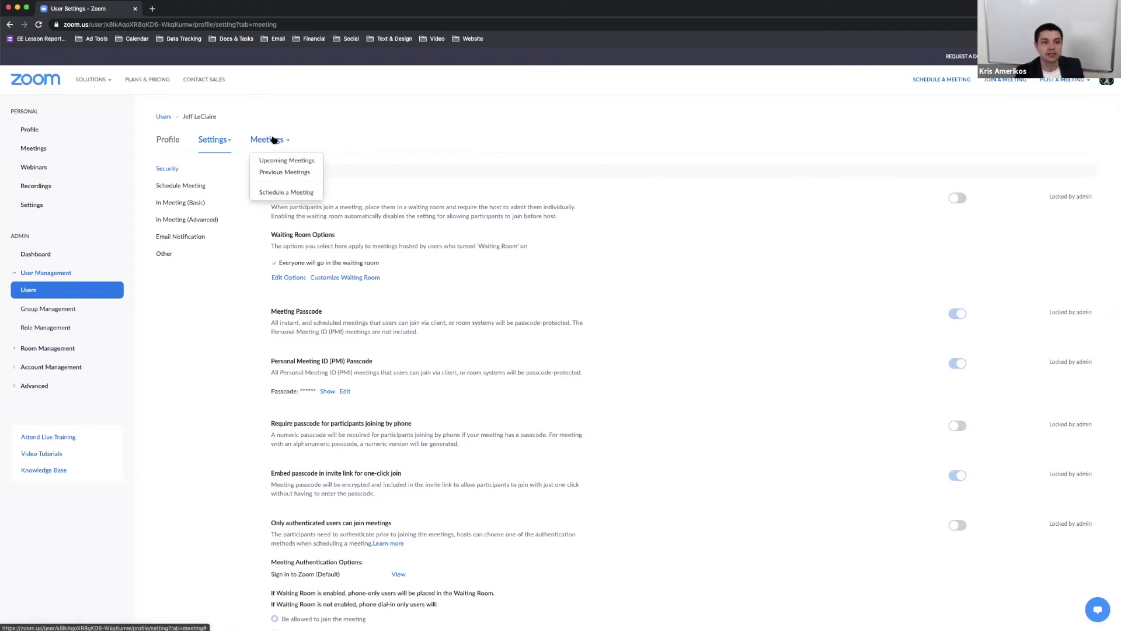
left_click(169, 141)
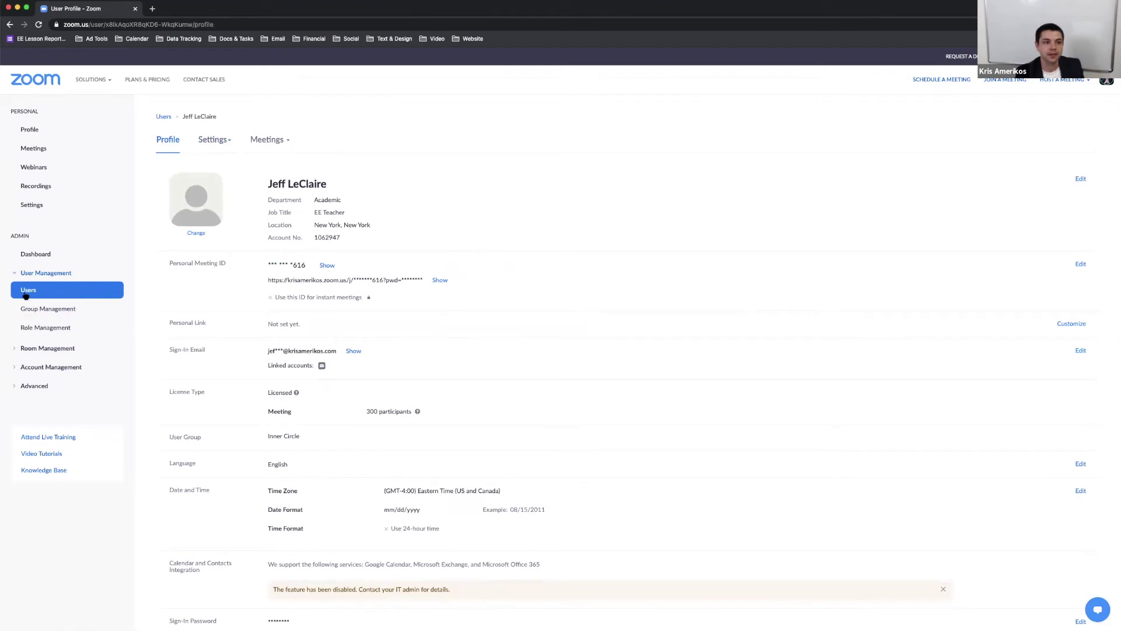
- Open the account's Recording Management and examine the list of cloud recordings and the storage used
left_click(41, 367)
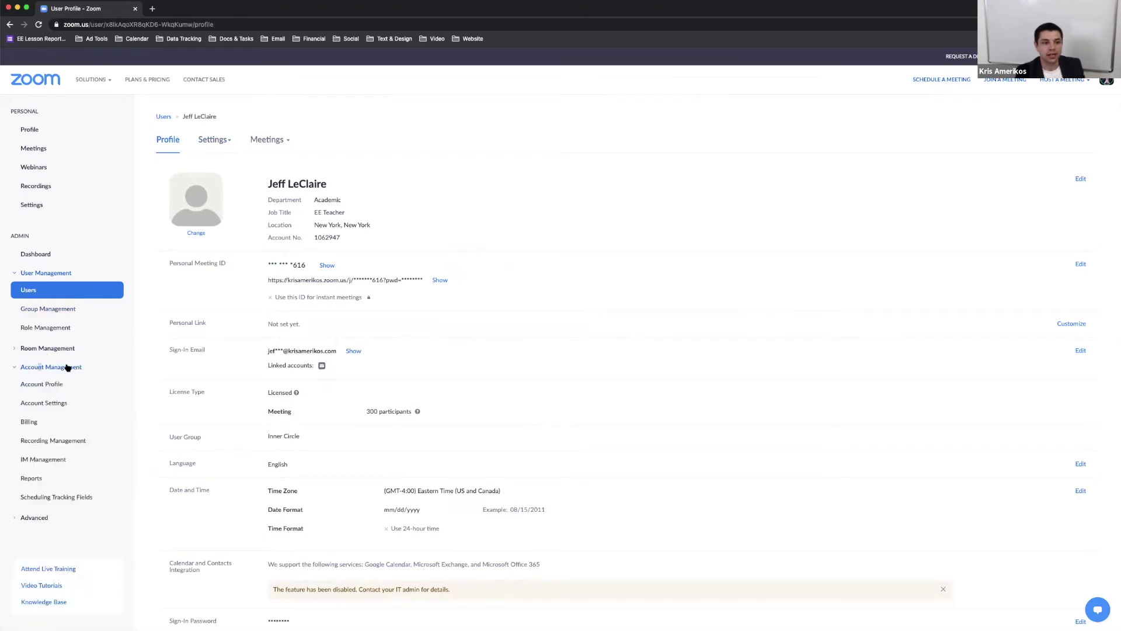
left_click(53, 440)
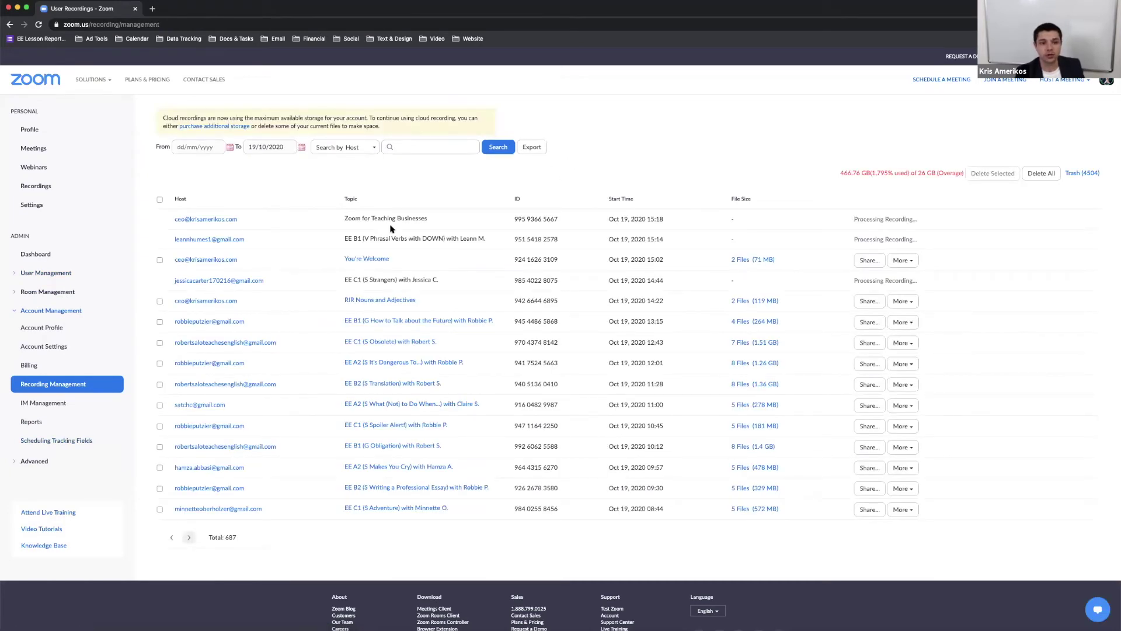
scroll(297, 251, "down", 1)
scroll(296, 251, "up", 1)
scroll(321, 354, "down", 1)
scroll(321, 354, "up", 1)
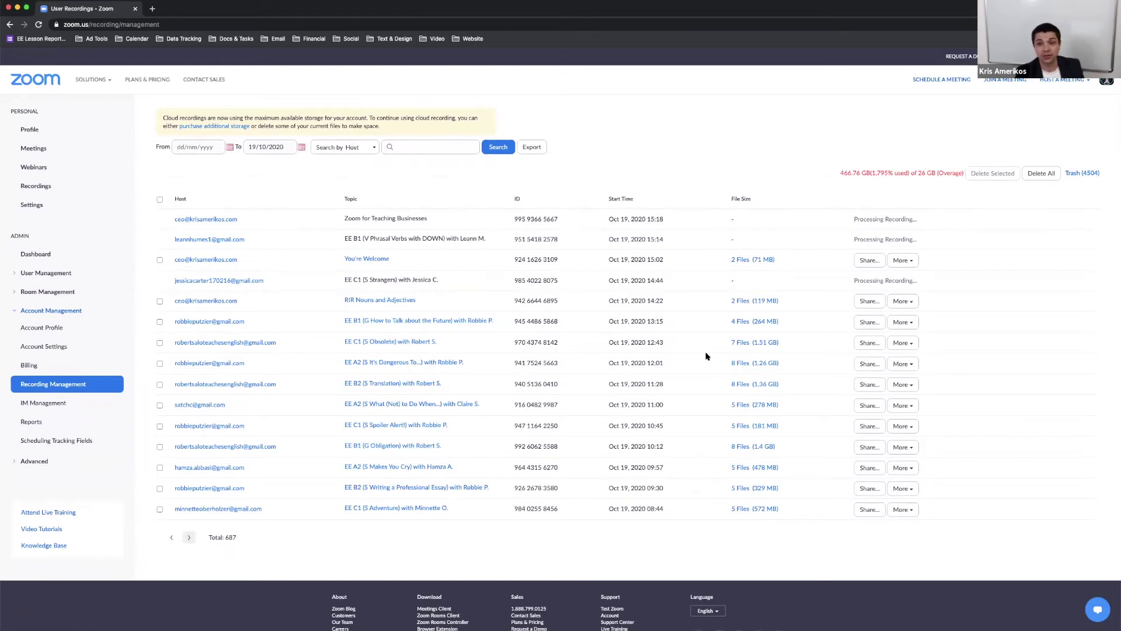
left_click_drag(841, 174, 865, 179)
left_click(891, 184)
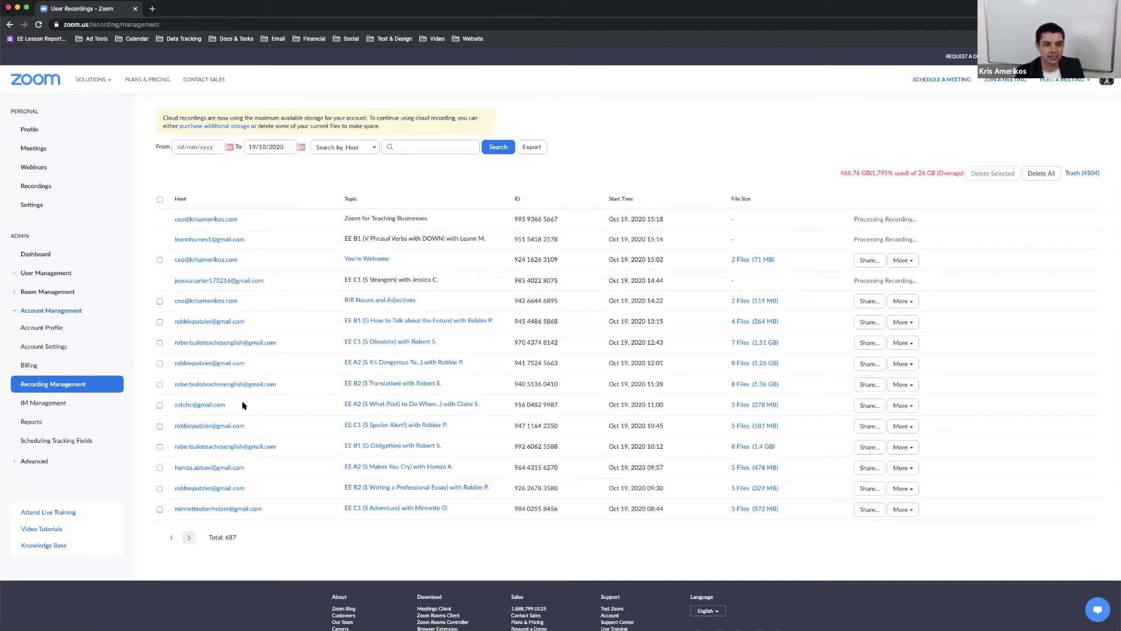
- Filter the recordings by the host of "EE A2 (S What (Not) to Do When...)" and open that recording's audio transcript
left_click(201, 406)
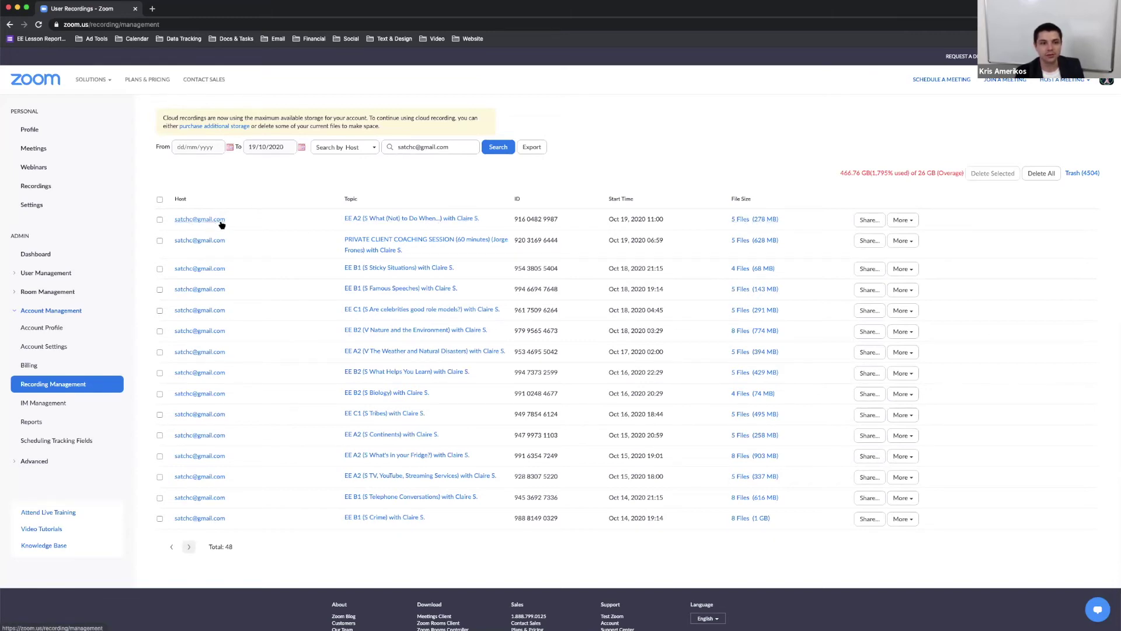
left_click(745, 219)
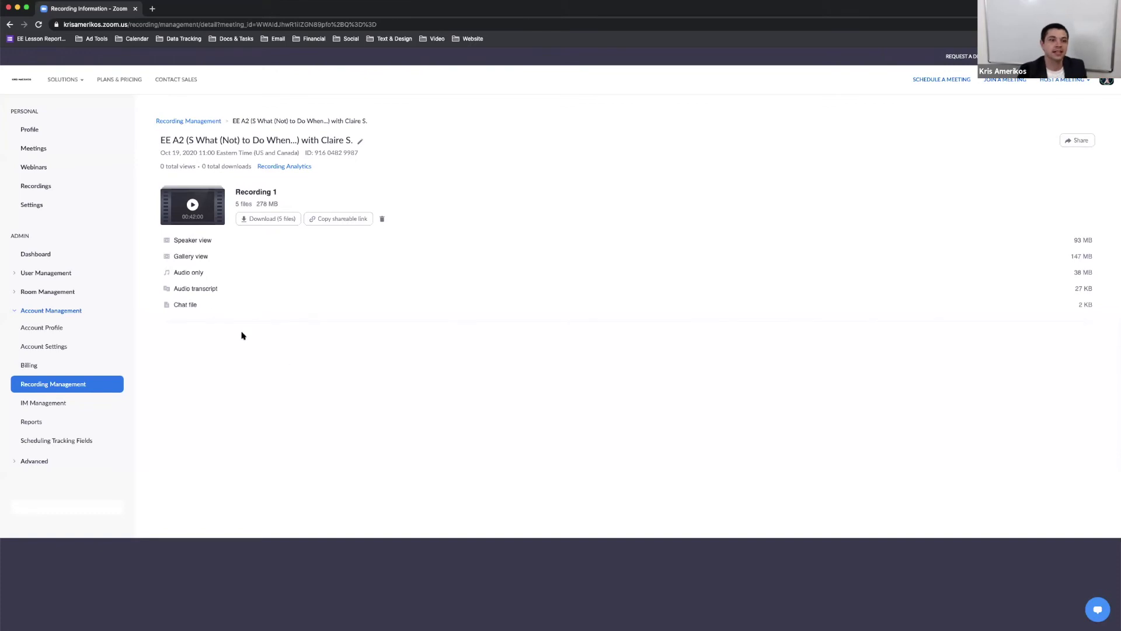
left_click(202, 290)
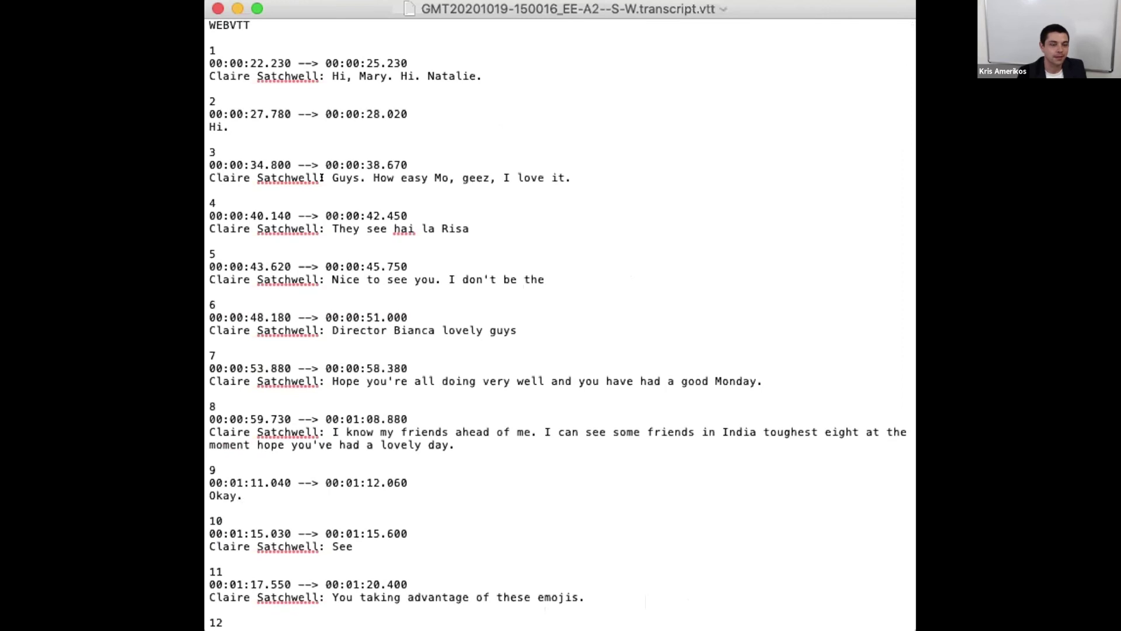
- Read through the lesson transcript, examining its timestamps, speaker labels and spoken text
scroll(350, 204, "down", 10)
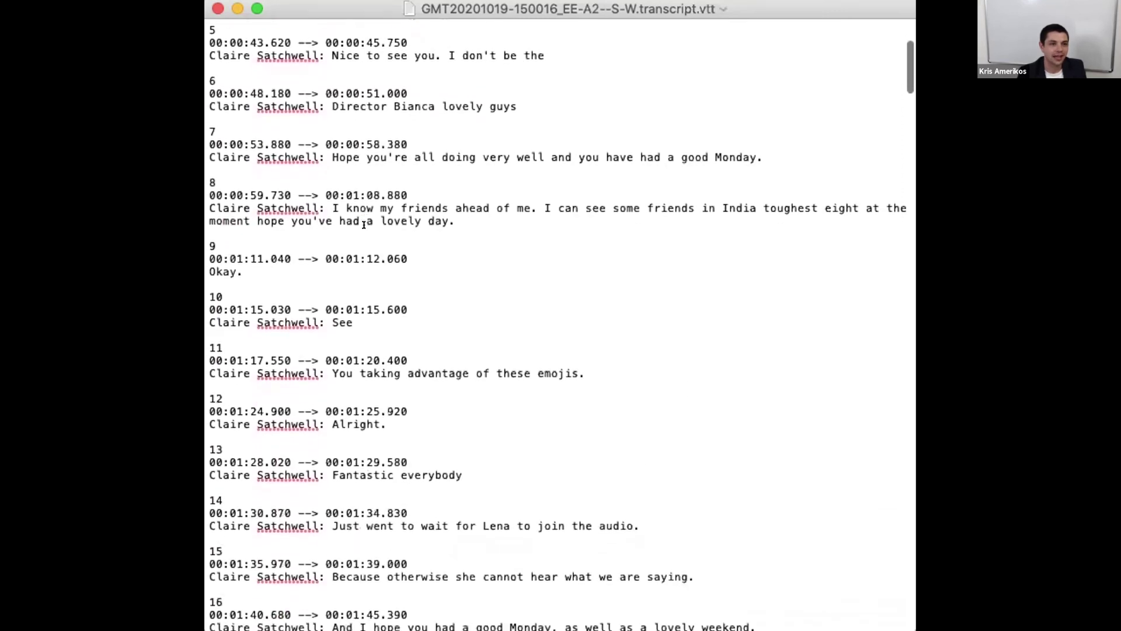
scroll(363, 225, "down", 12)
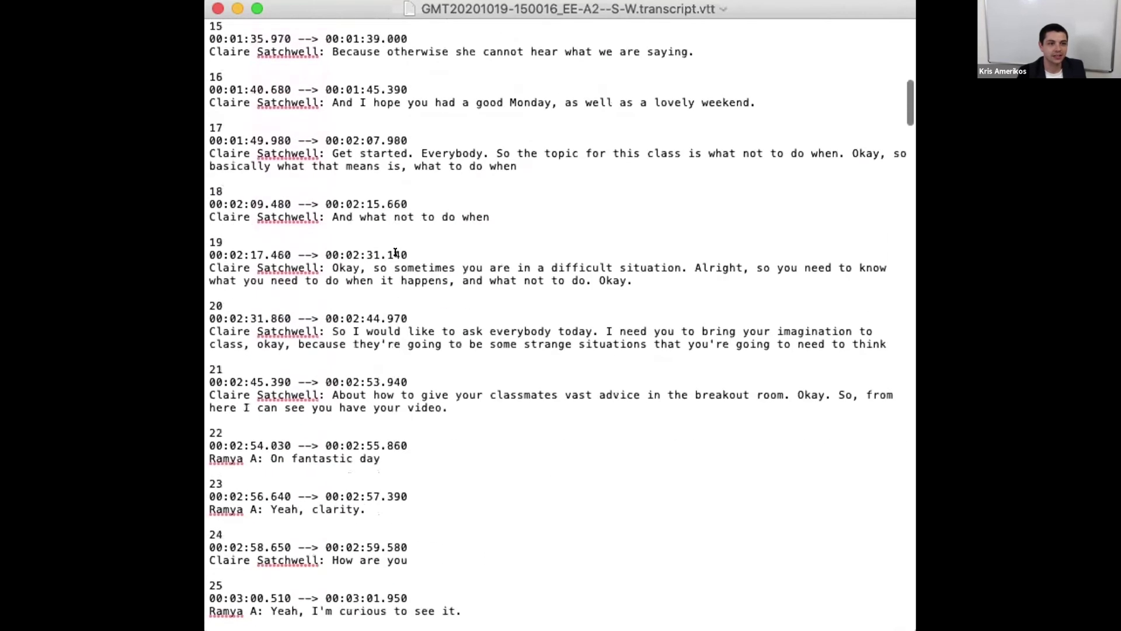
scroll(394, 253, "down", 20)
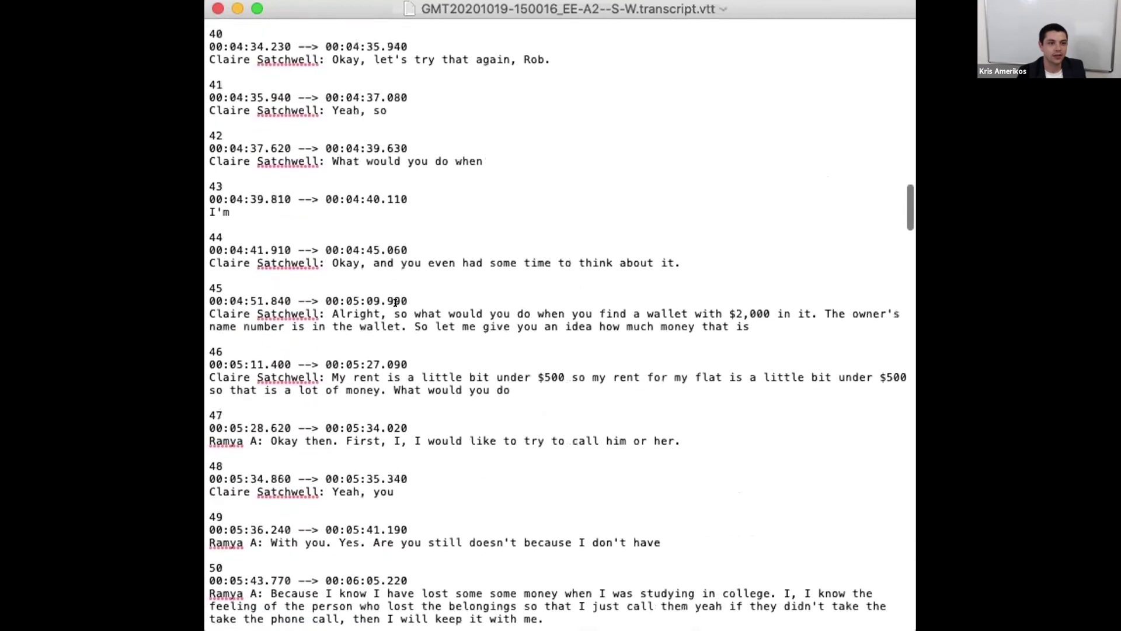
left_click_drag(544, 255, 270, 228)
left_click(570, 242)
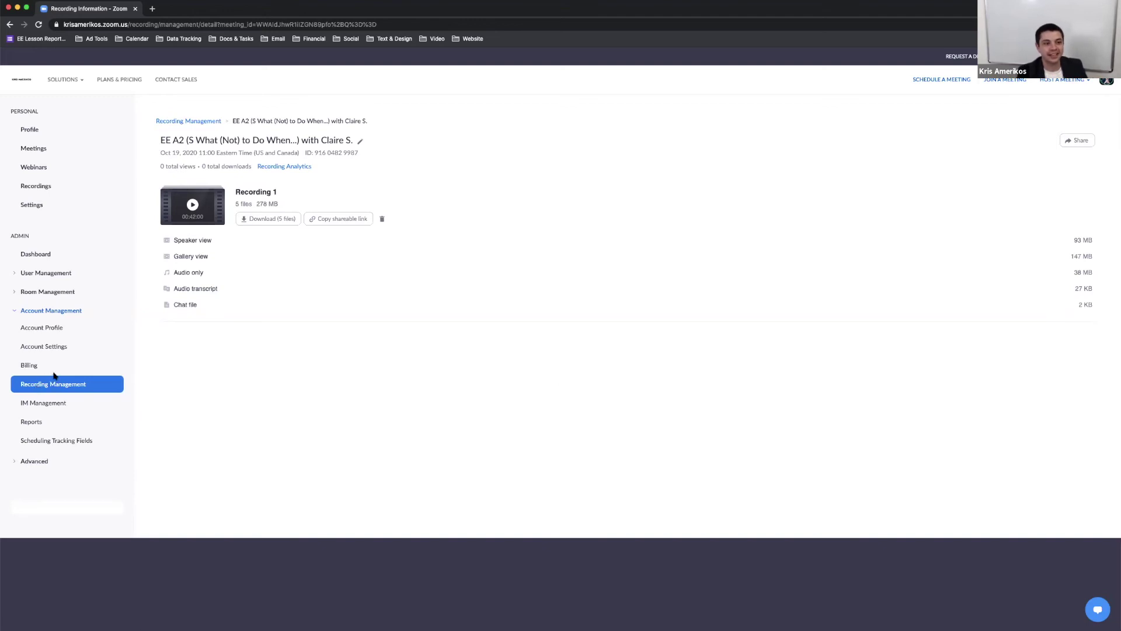
- Open the account's advanced Branding settings and look through the Landing Page HTML
left_click(34, 460)
scroll(88, 425, "down", 2)
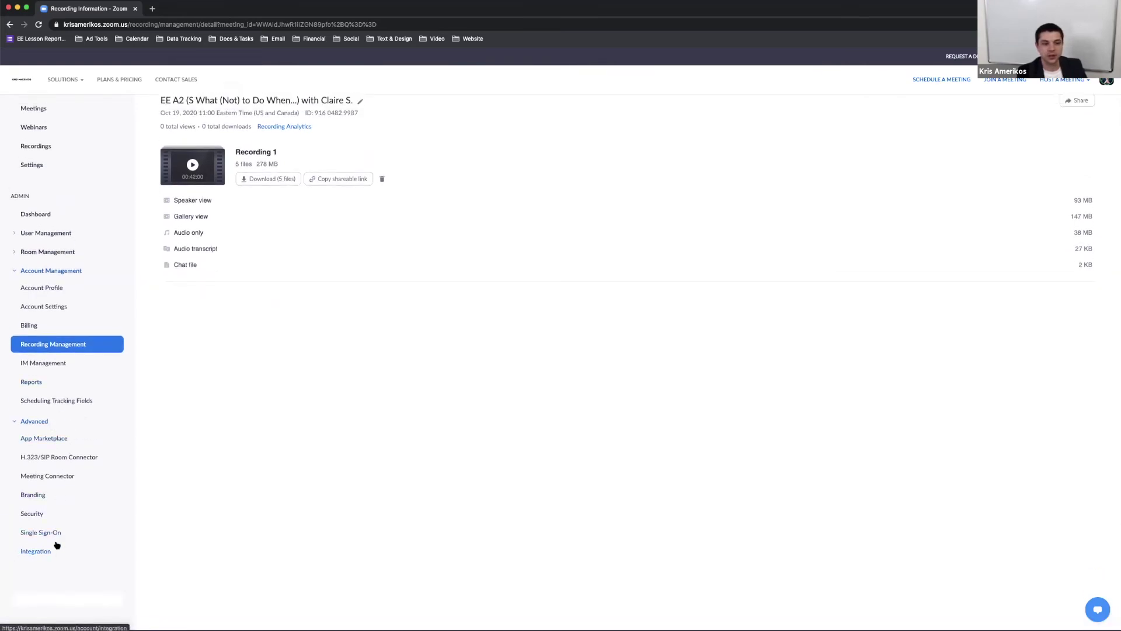
left_click(34, 495)
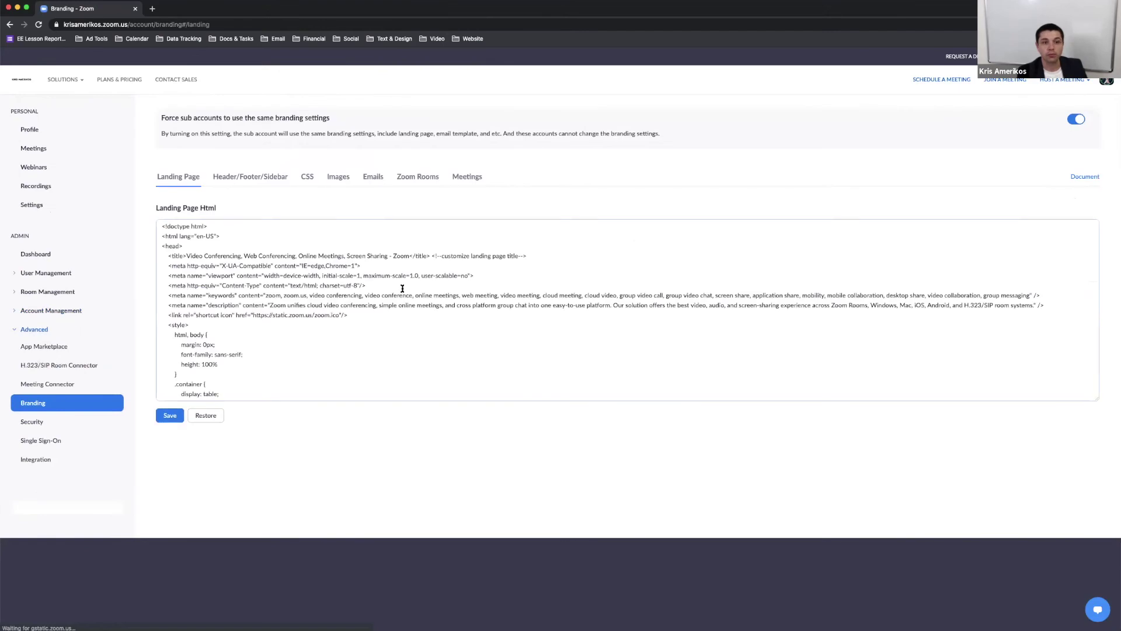
scroll(243, 321, "down", 10)
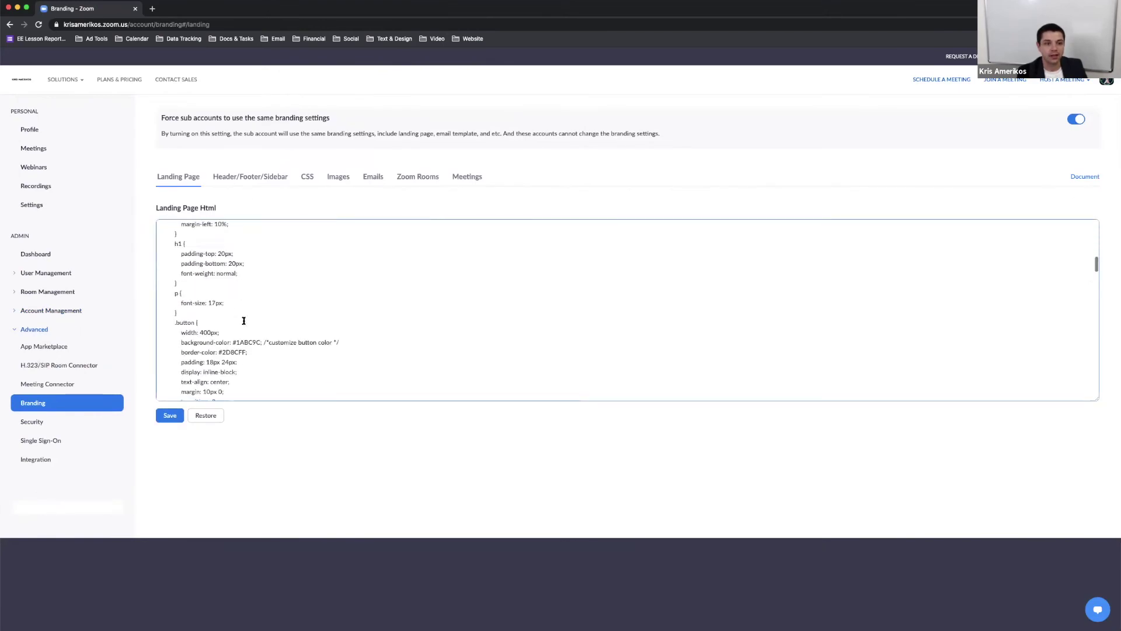
scroll(243, 321, "down", 15)
scroll(243, 320, "up", 20)
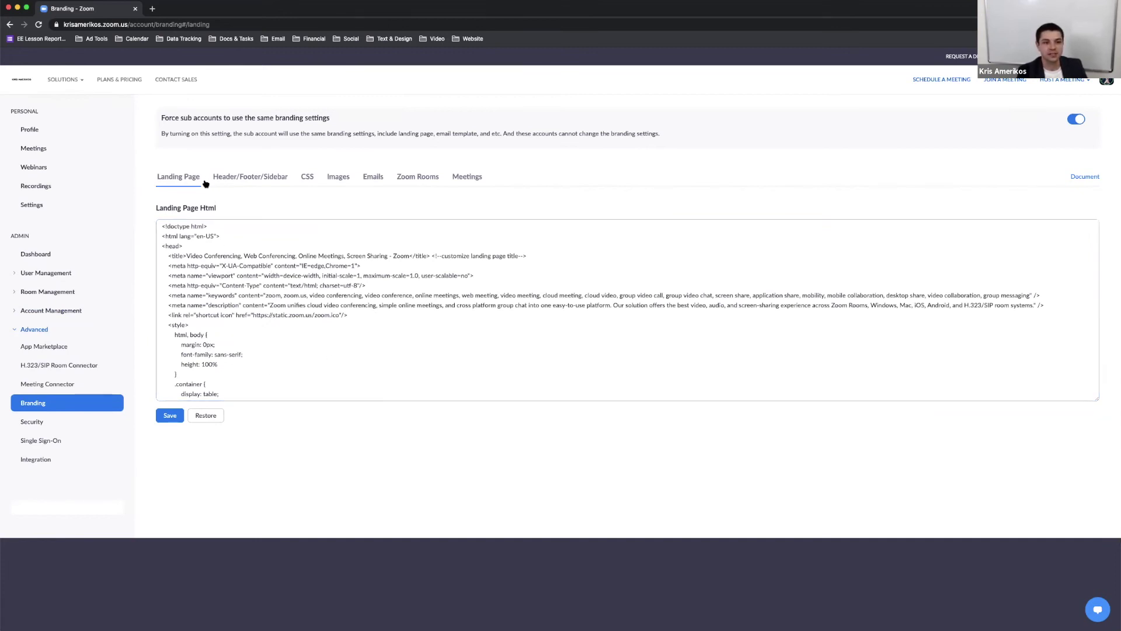
- View the CSS branding options, including the selector styles and the Custom CSS field
left_click(312, 181)
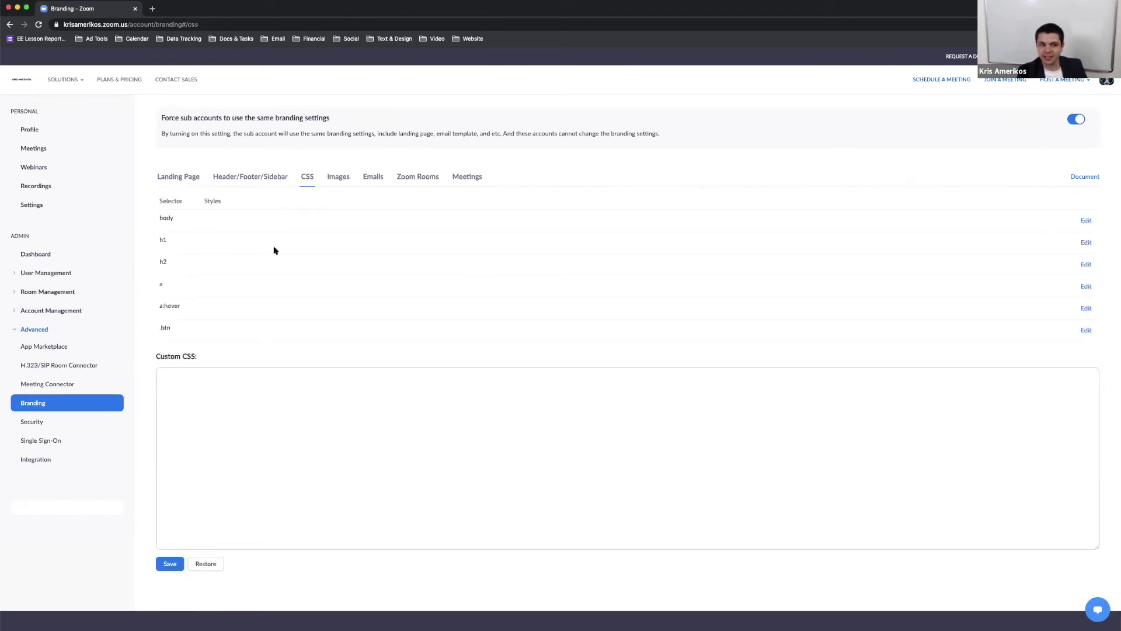
left_click(336, 427)
scroll(280, 358, "down", 1)
scroll(306, 318, "up", 1)
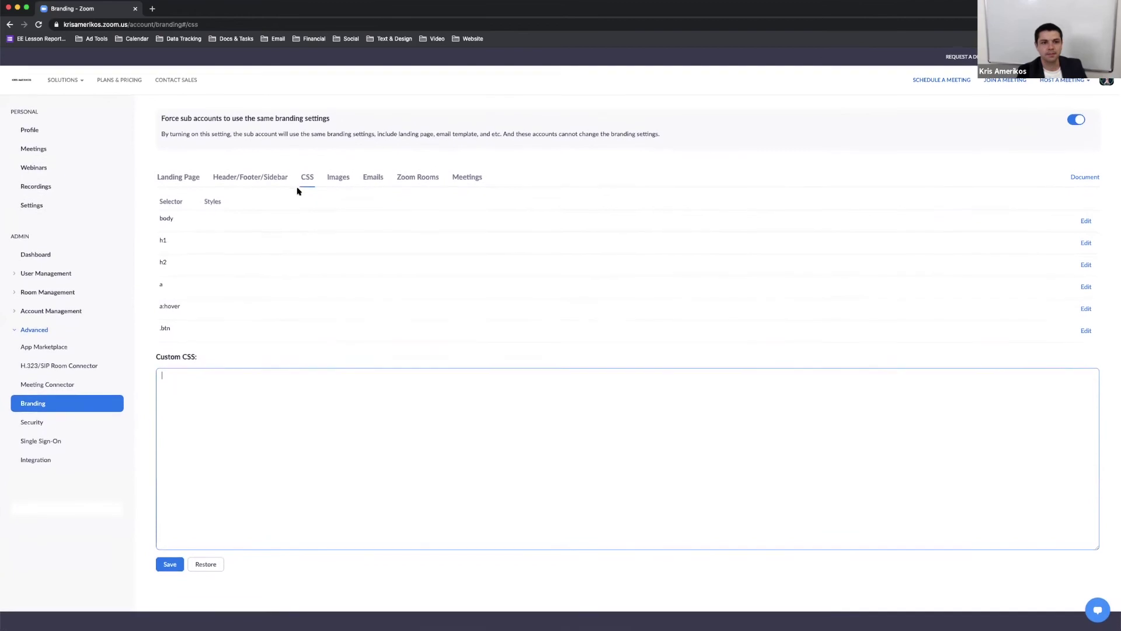
- Open the Meetings branding options and examine the Meeting Post Attendee URL
left_click(468, 176)
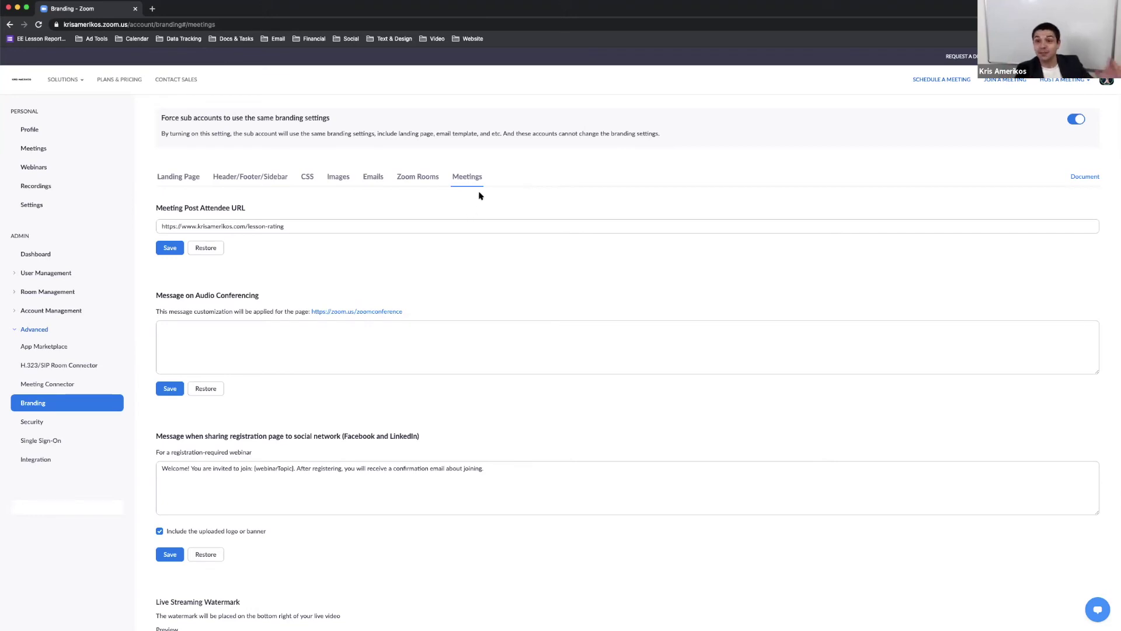
left_click(303, 225)
left_click_drag(303, 226, 160, 224)
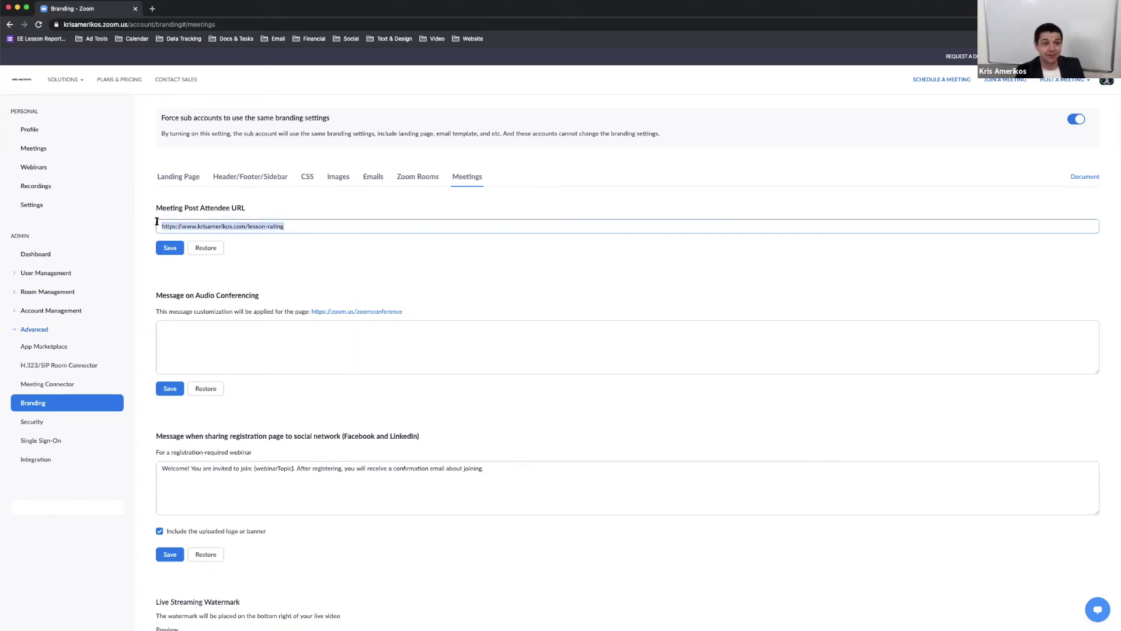
- Highlight the lesson-rating address in the Meeting Post Attendee URL setting and review it
left_click(320, 229)
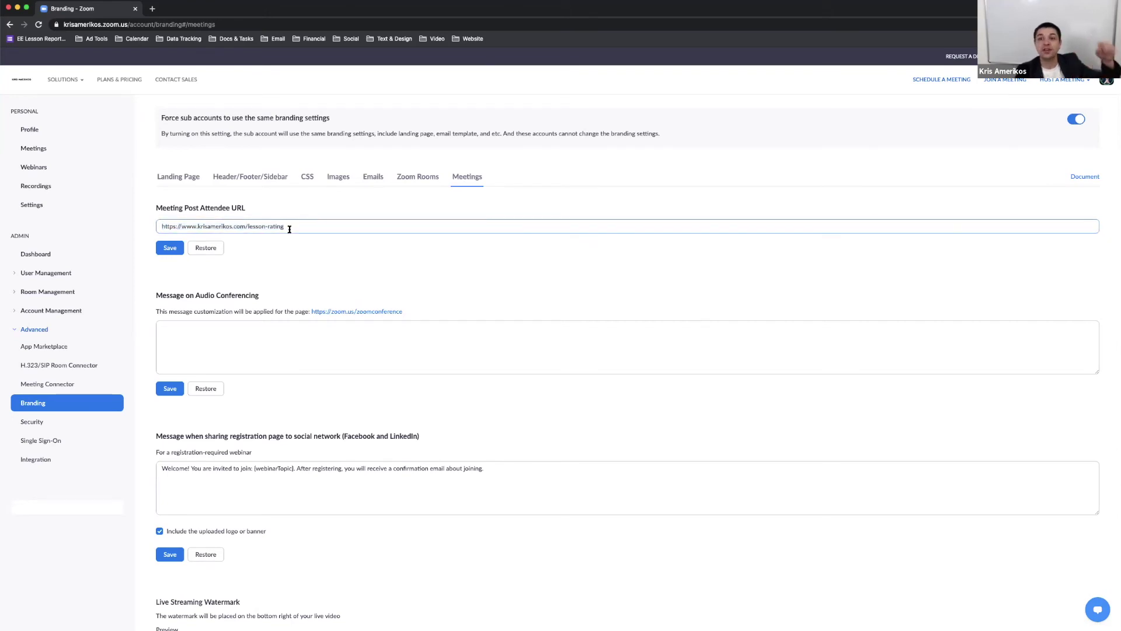
left_click_drag(298, 226, 161, 224)
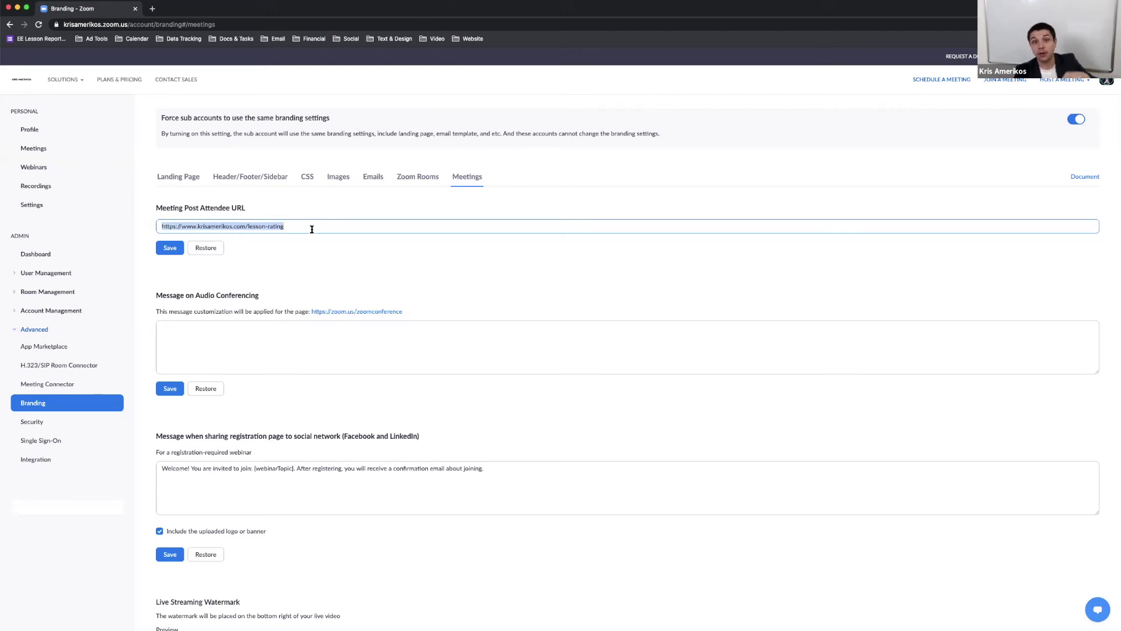
left_click(349, 256)
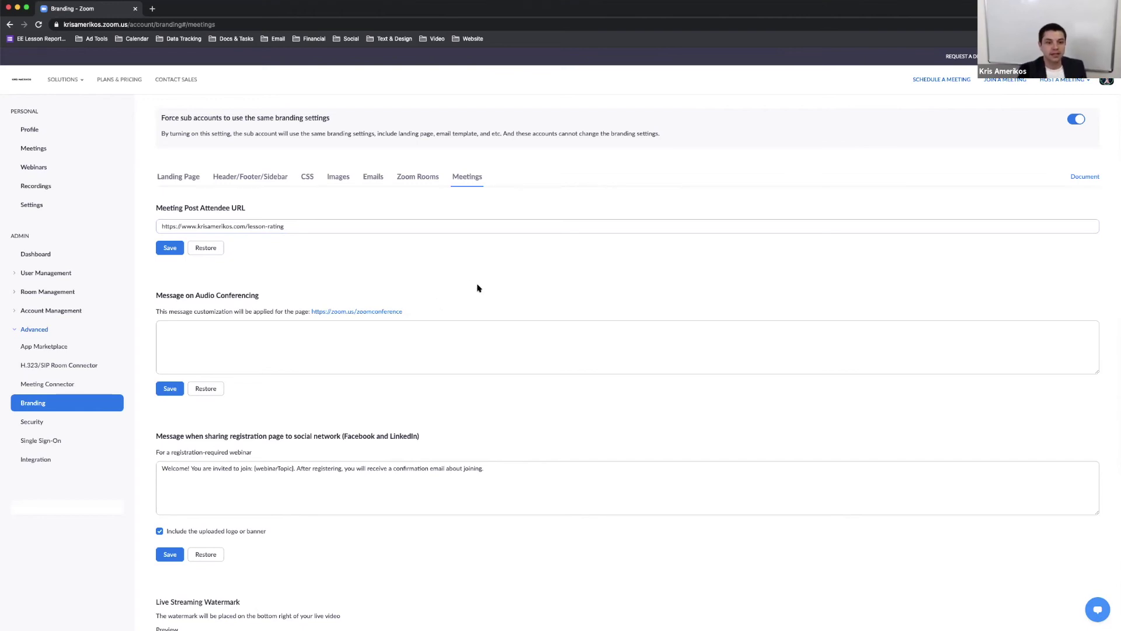
- Examine the Live Streaming Watermark section of the Meetings branding options, including its preview and image requirements
scroll(477, 287, "down", 5)
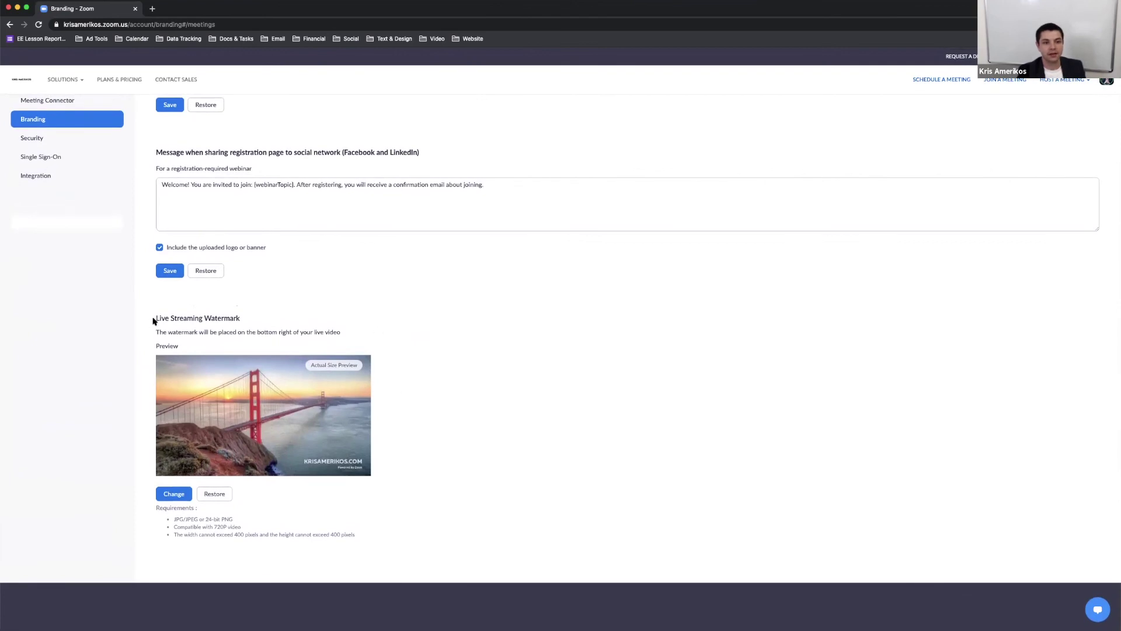
left_click_drag(153, 321, 243, 318)
left_click(257, 317)
scroll(271, 244, "up", 5)
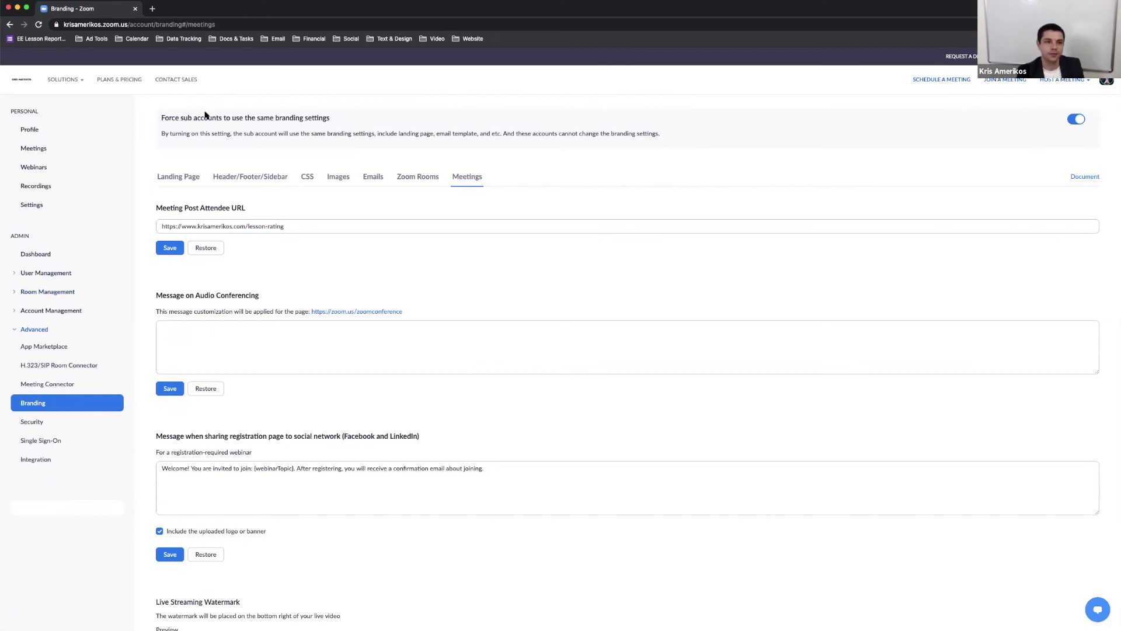
- Review the setting that forces sub accounts to use the same branding settings
left_click_drag(341, 122, 151, 121)
left_click(160, 117)
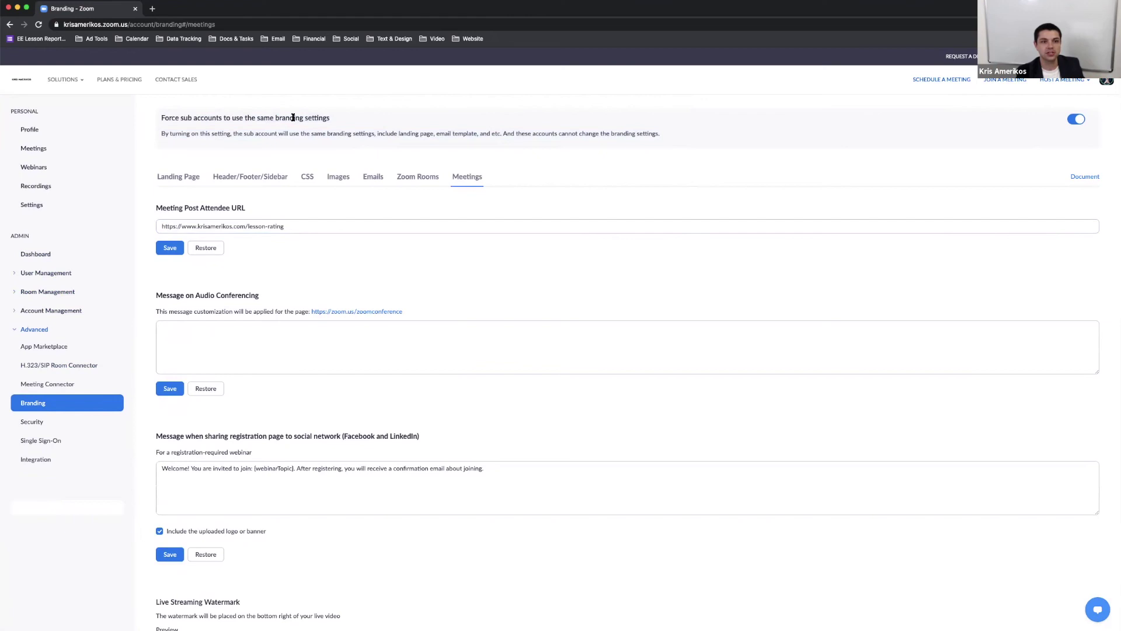
left_click_drag(330, 118, 164, 115)
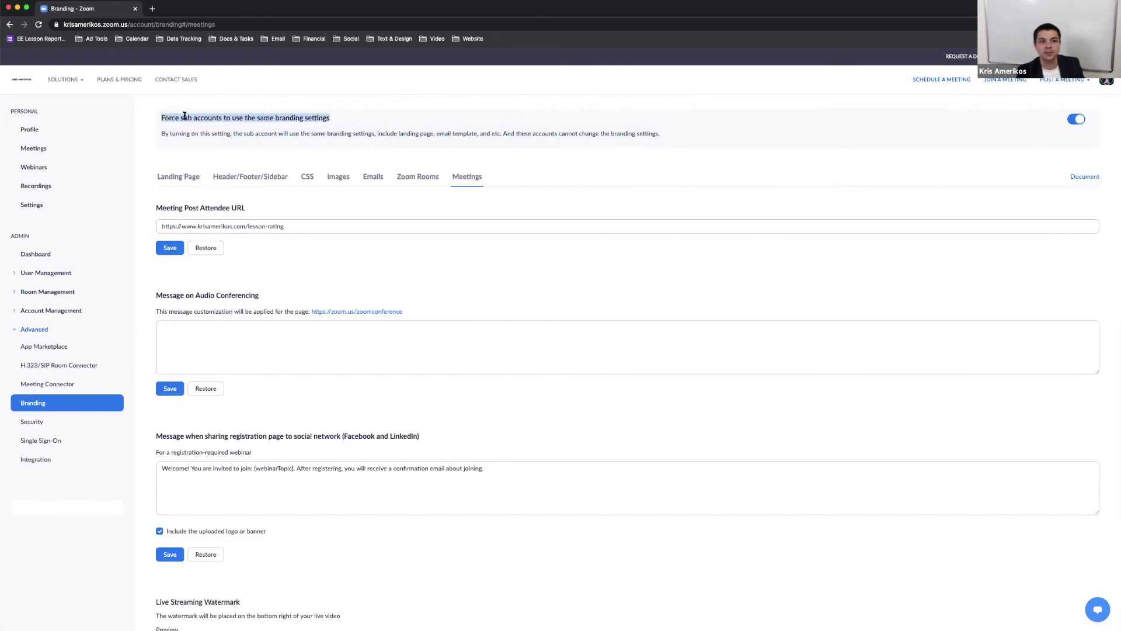
left_click(222, 114)
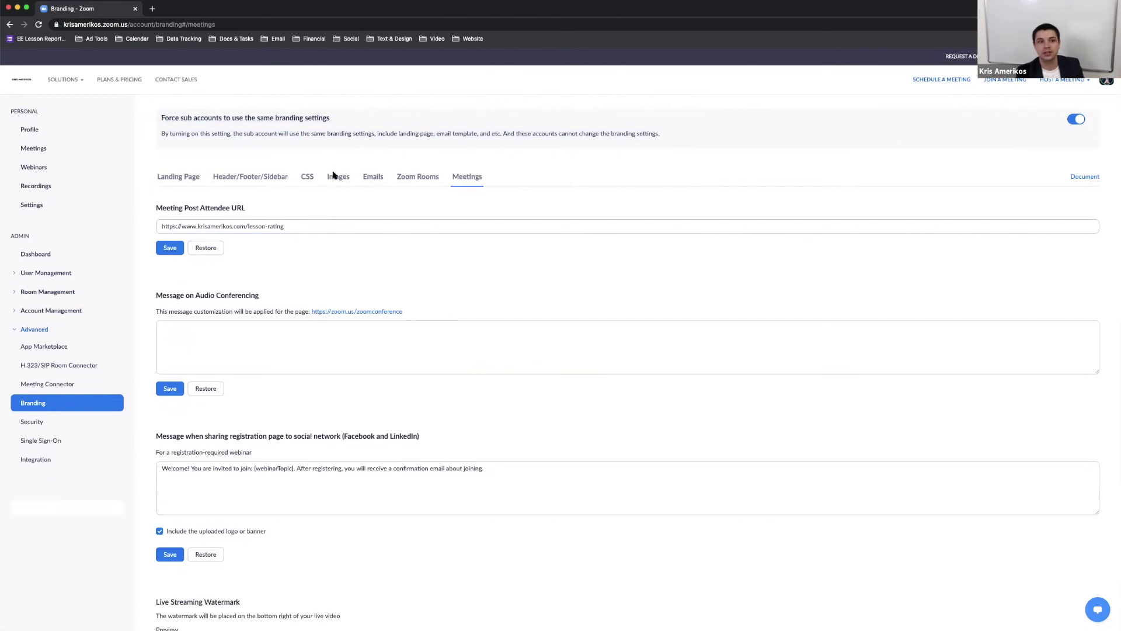
- Go back over the Meeting Post Attendee URL that sends attendees to the lesson-rating page
left_click_drag(301, 228, 141, 229)
left_click(393, 265)
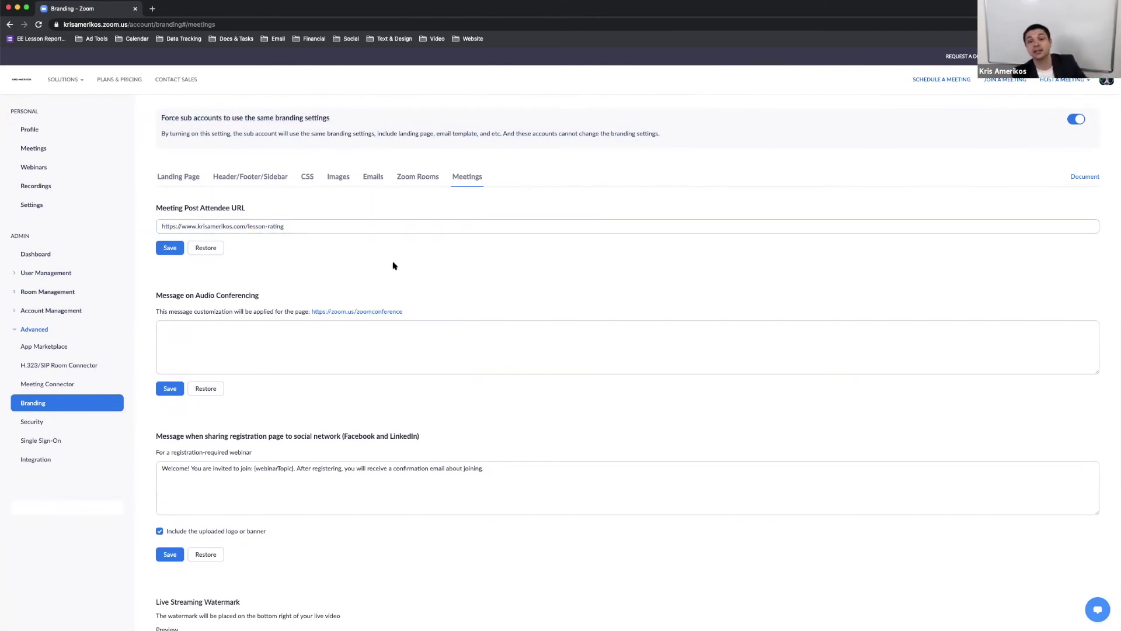
left_click(301, 226)
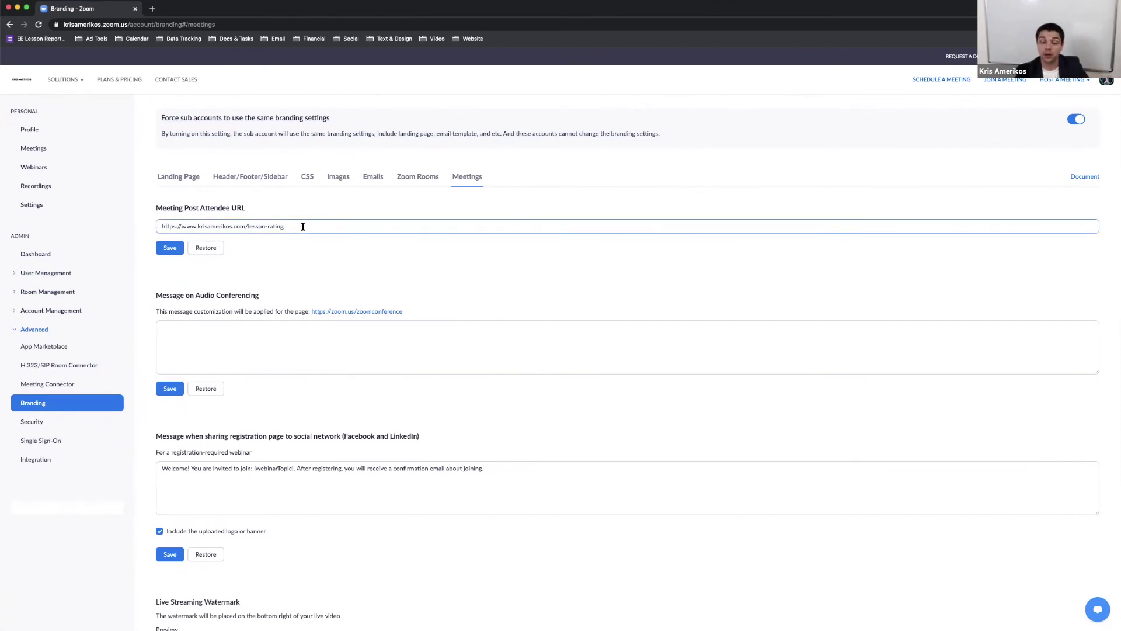
left_click(313, 261)
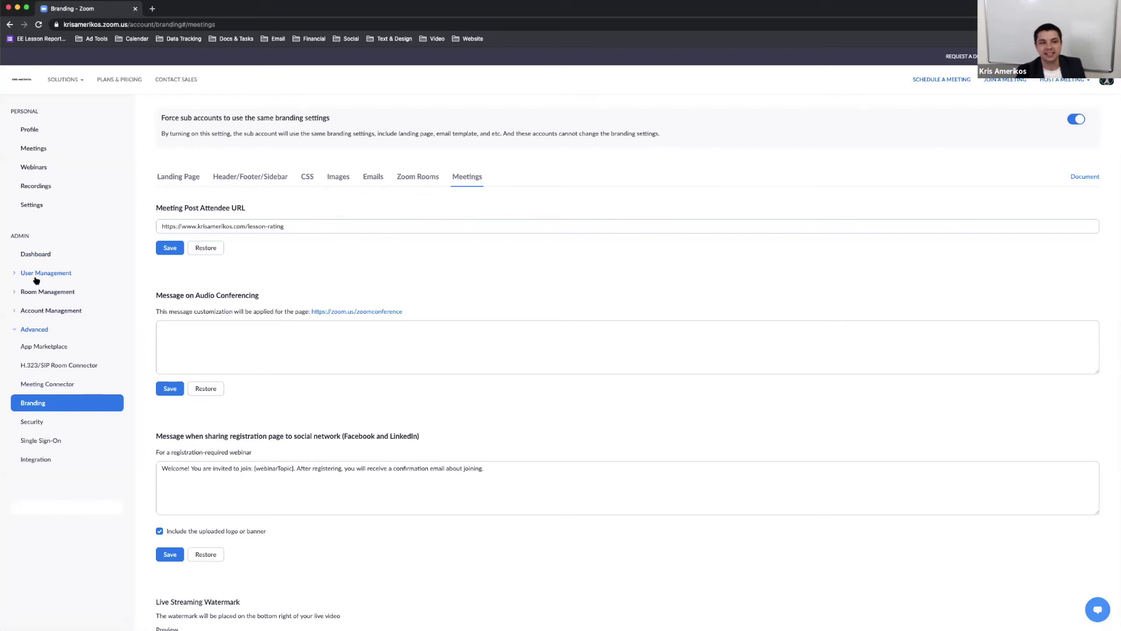
- Show the Account Management pages available to the account's administrator
left_click(32, 311)
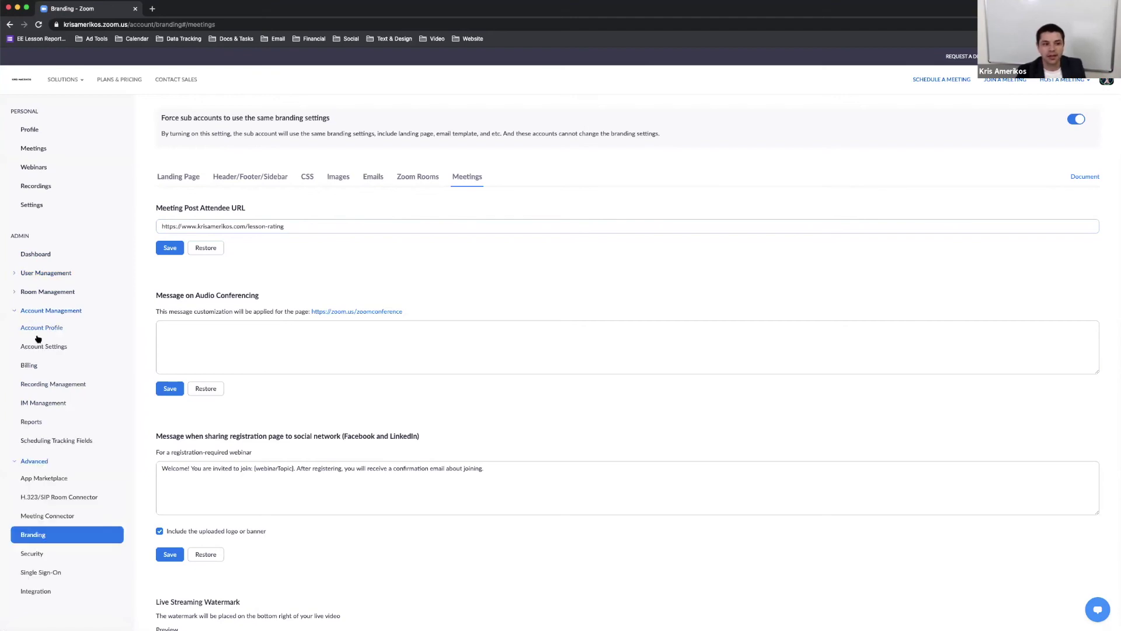